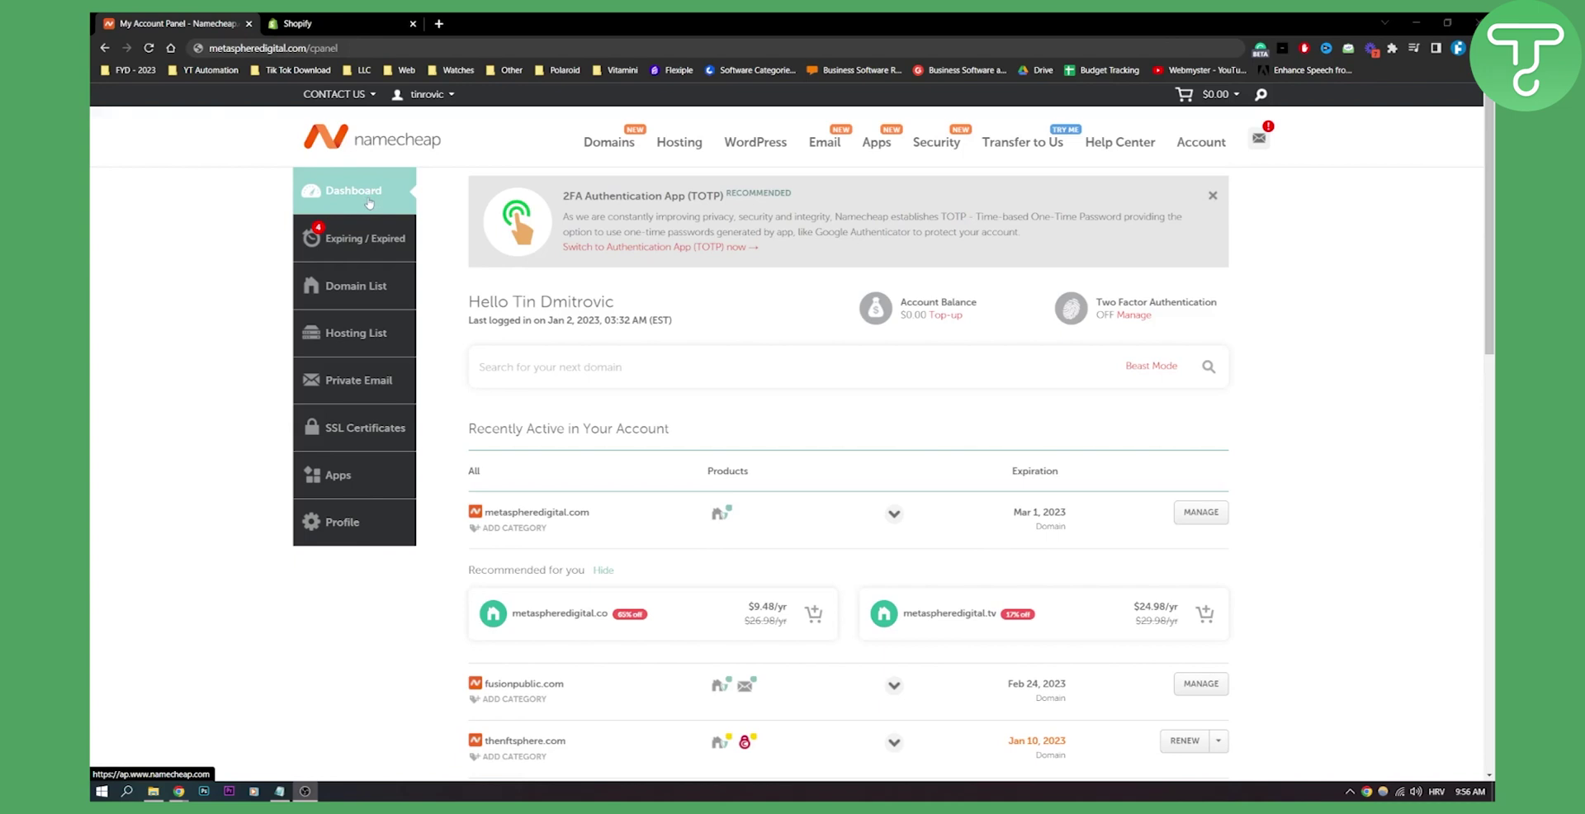
- Open the advanced DNS settings of fusionpublic.com from the domain list and copy the domain name
click(356, 285)
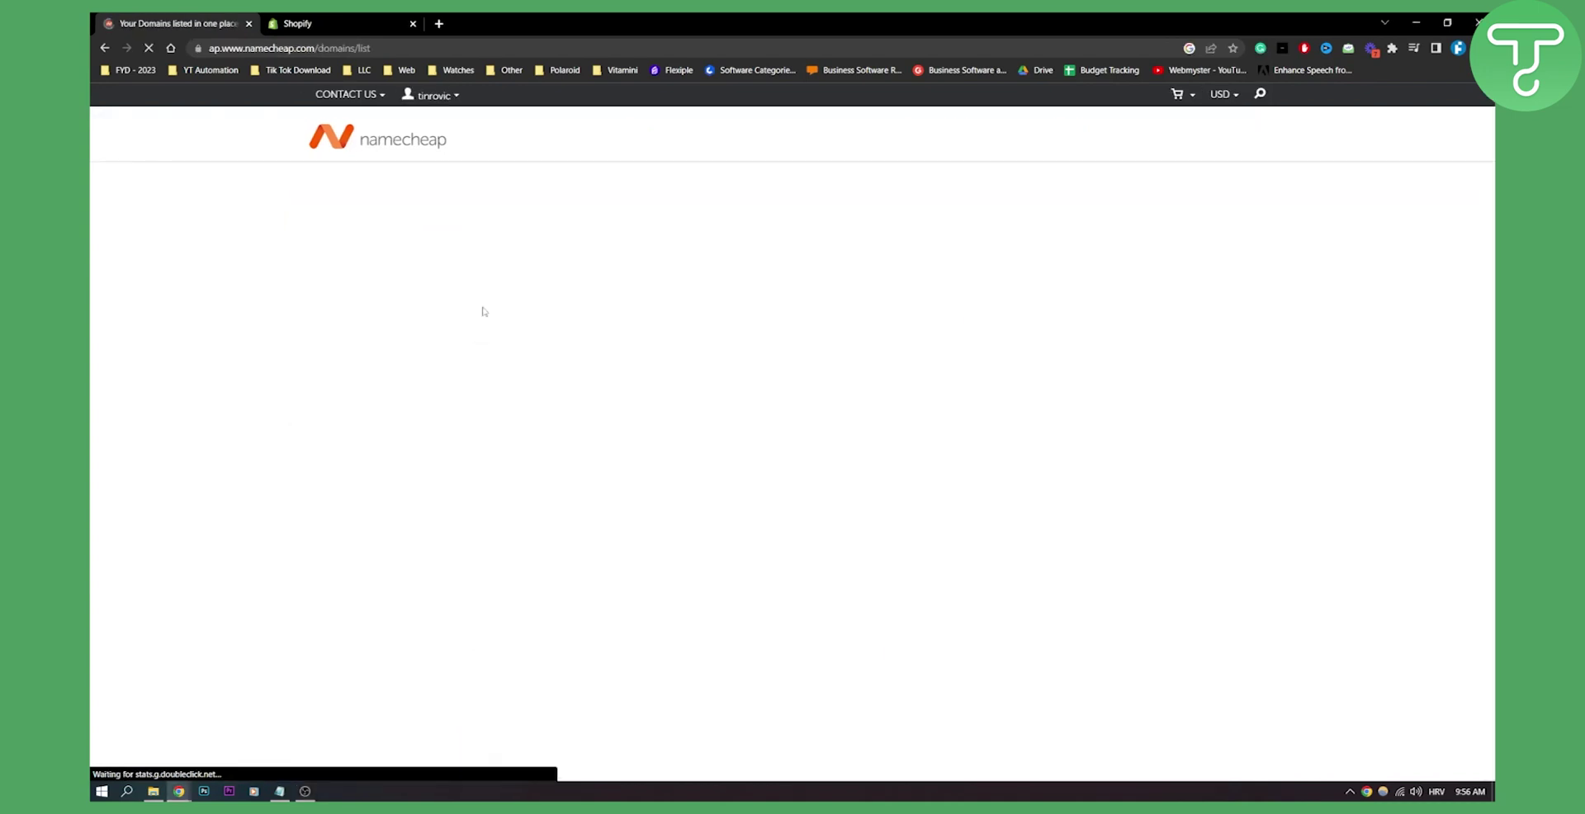
scroll(644, 323, down, 1)
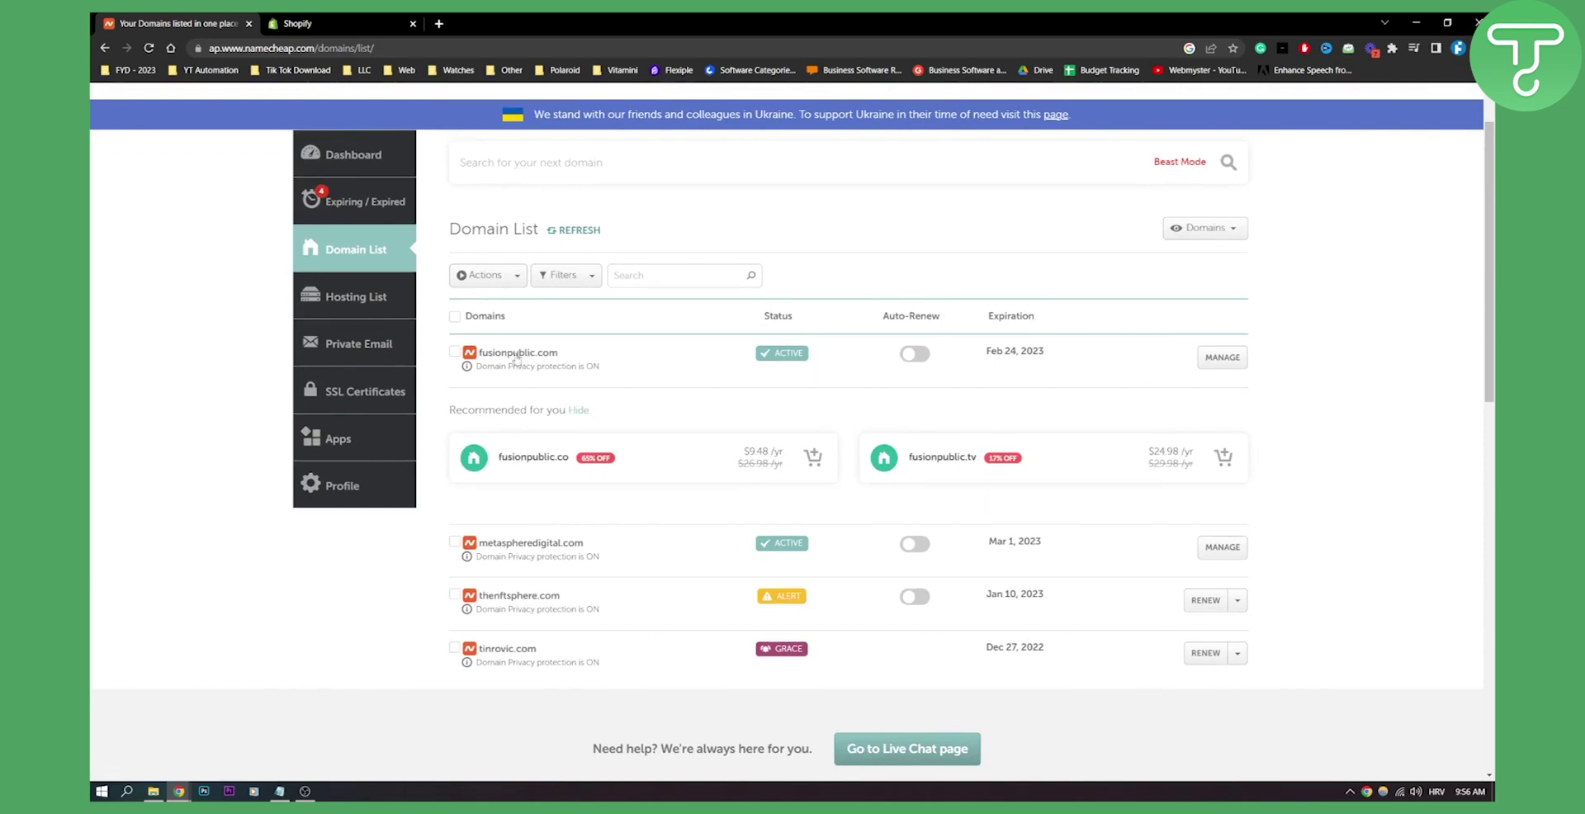
click(1228, 364)
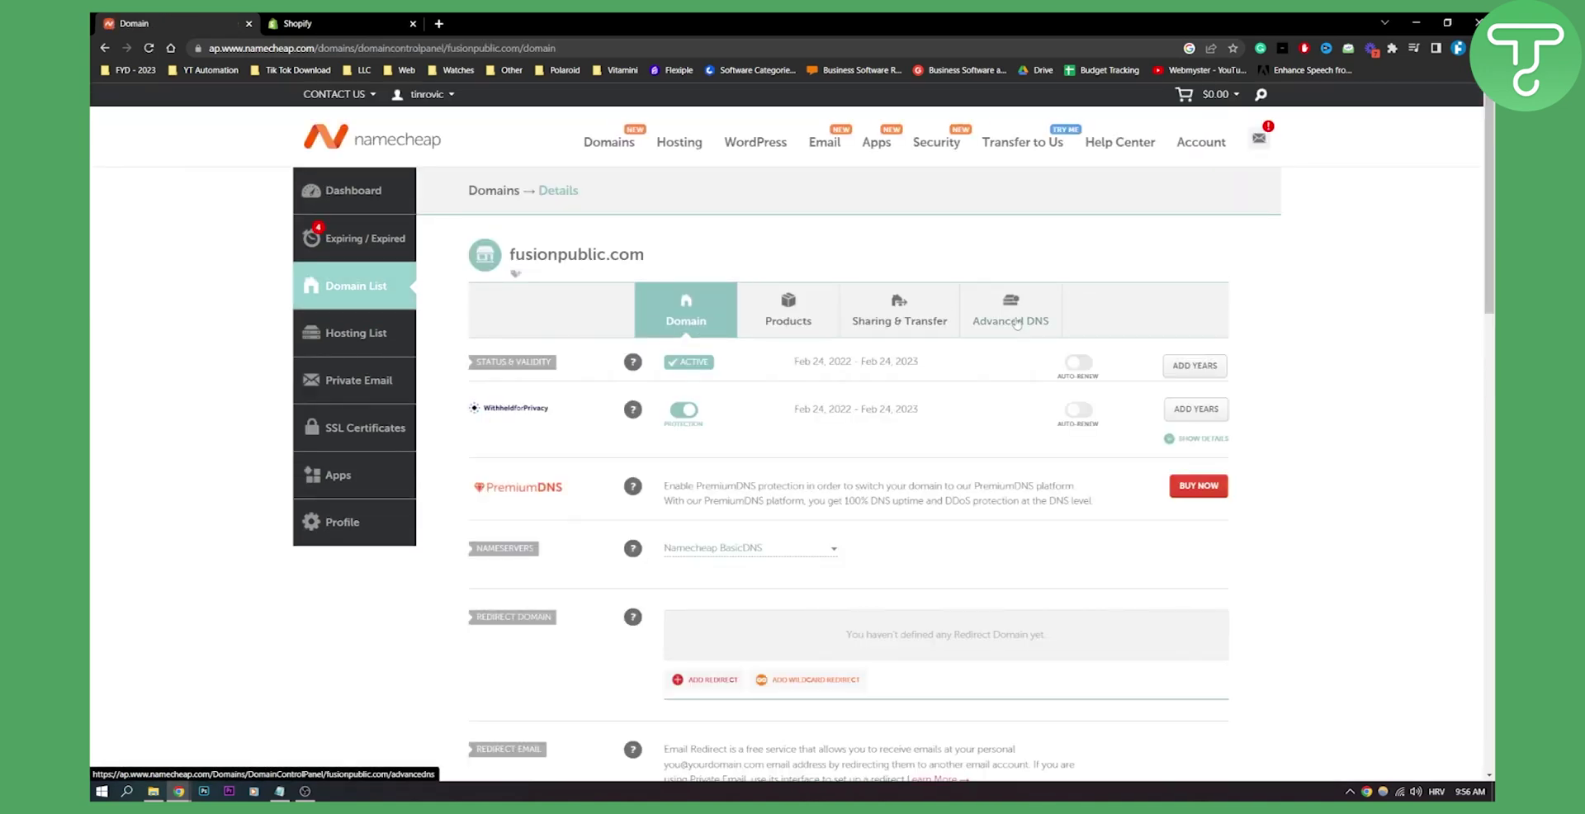
click(1013, 323)
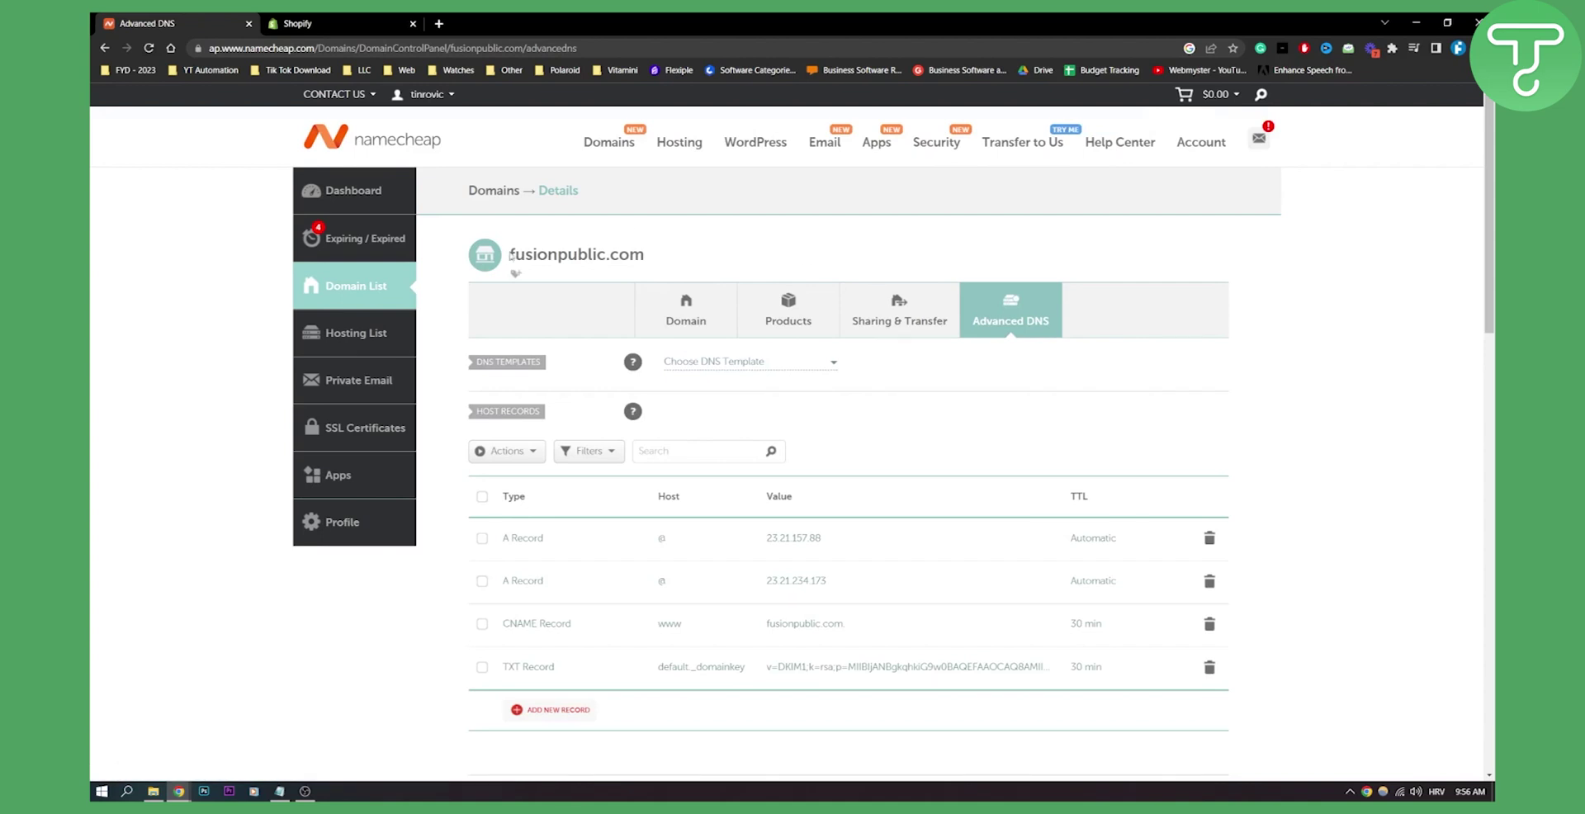
mouse_move(510, 254)
mouse_down()
mouse_move(632, 254)
mouse_move(510, 254)
mouse_up()
key(ctrl+c)
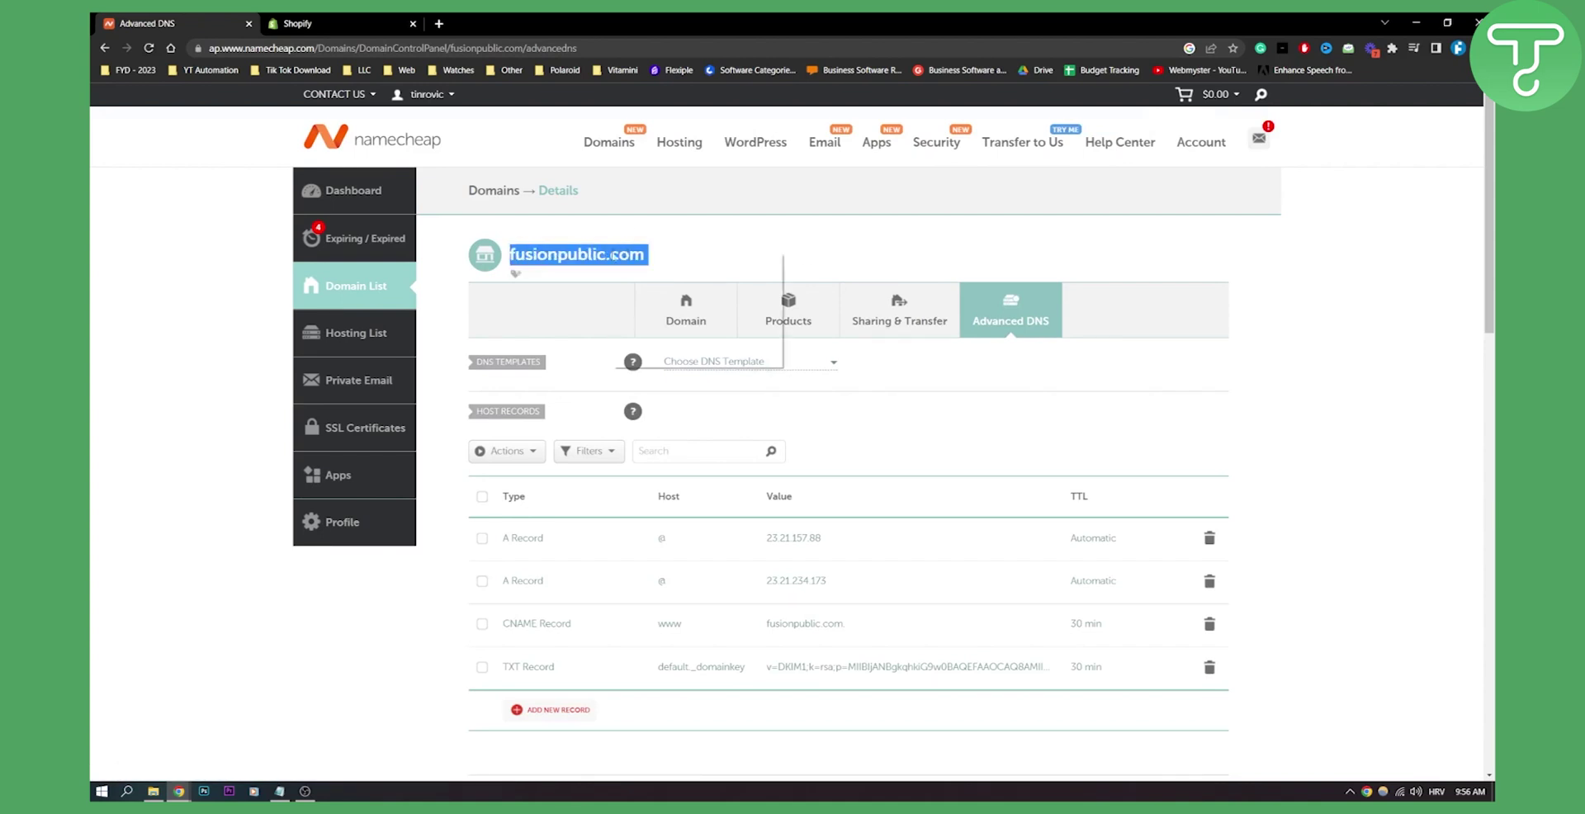
scroll(1293, 404, down, 1)
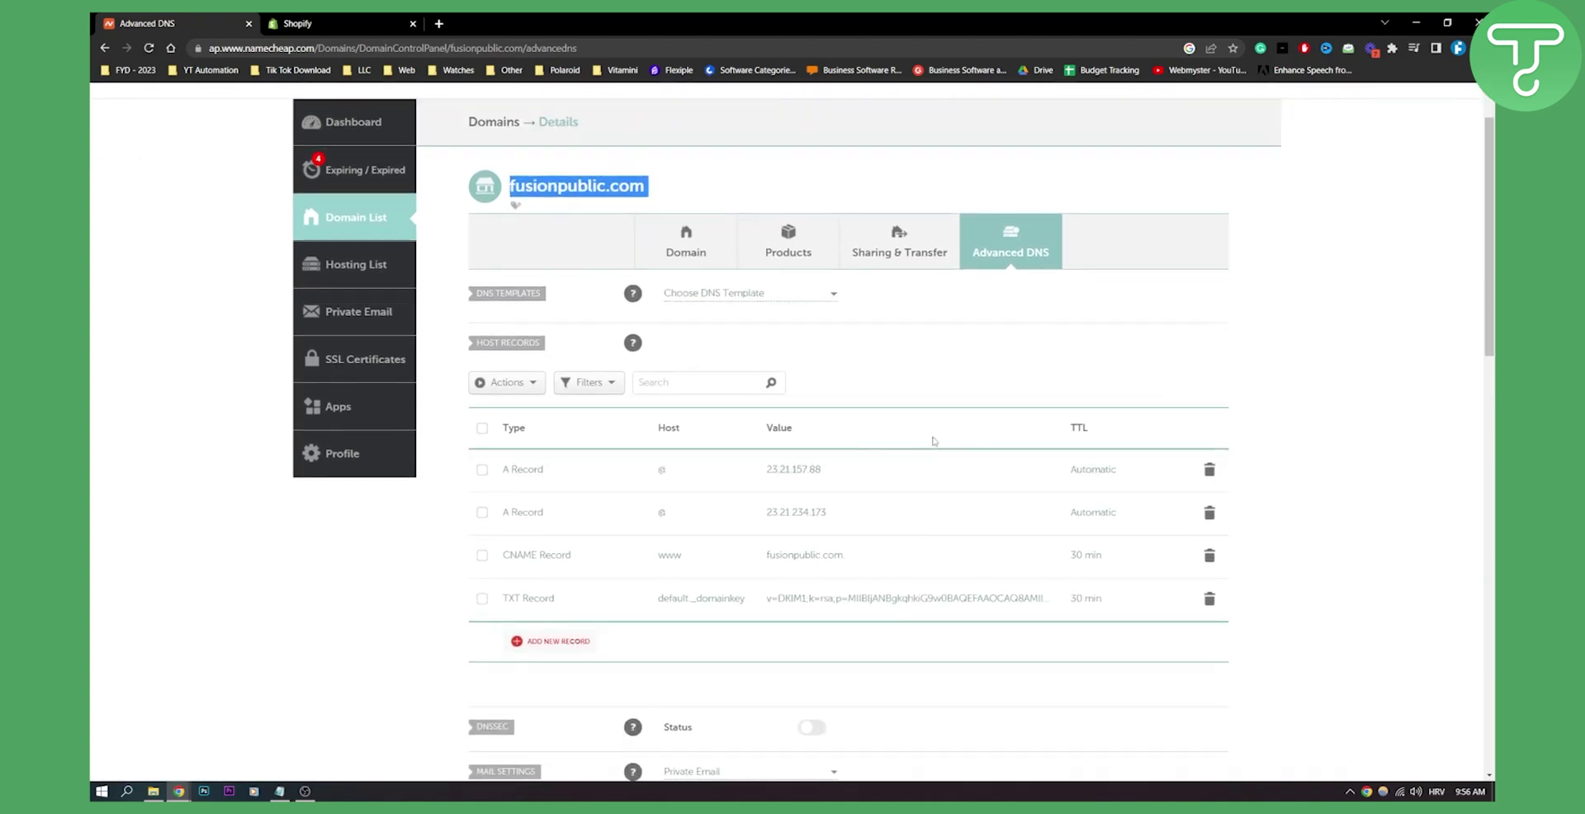
scroll(828, 545, down, 1)
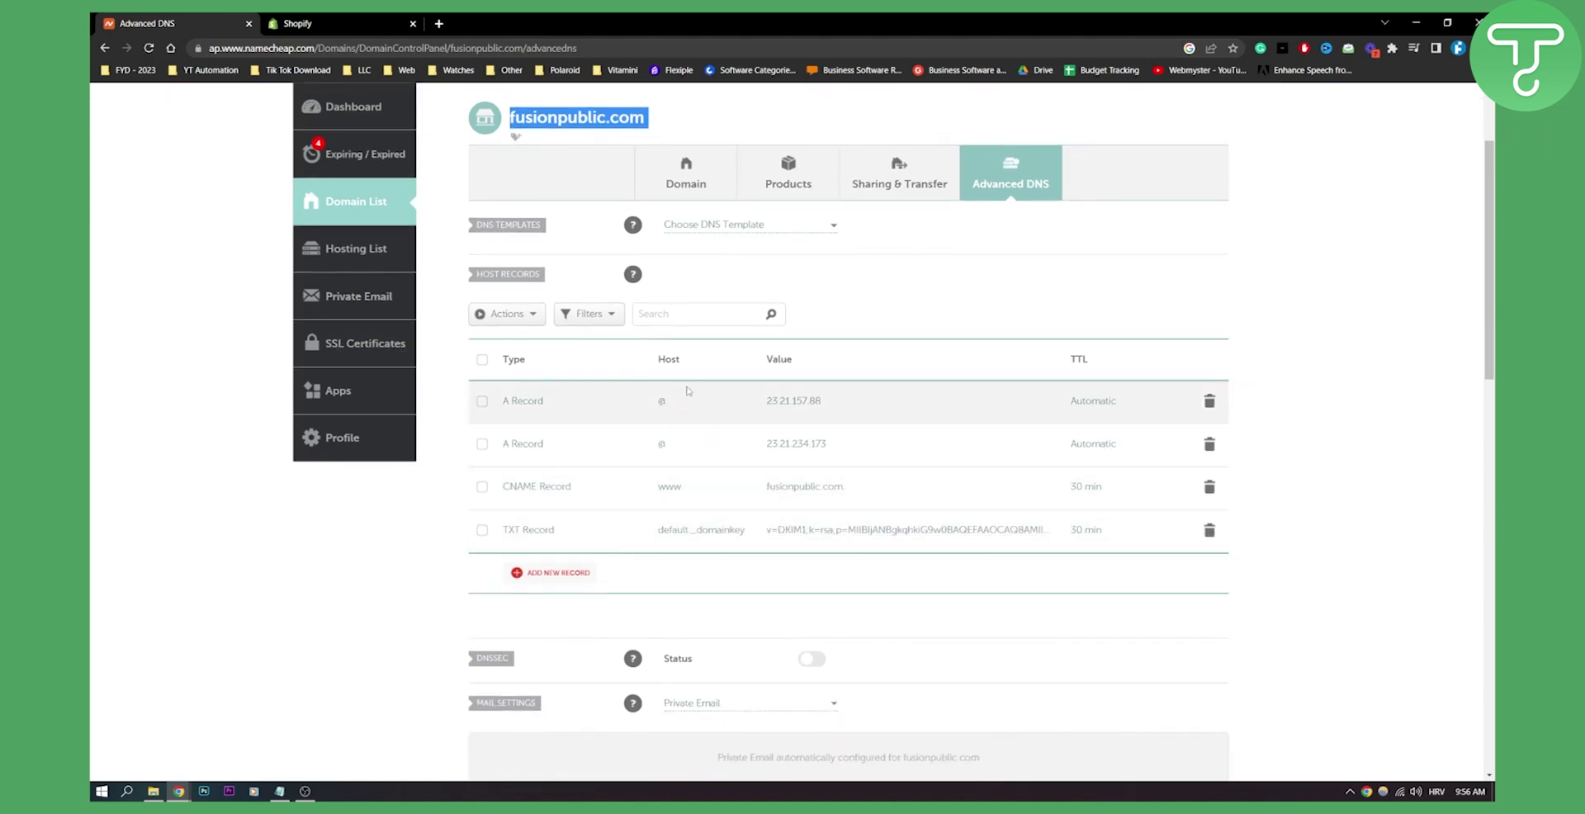
- Switch to Shopify, submit fusionpublic.com as an existing domain to connect in the store's domain settings, and verify the connection
click(350, 19)
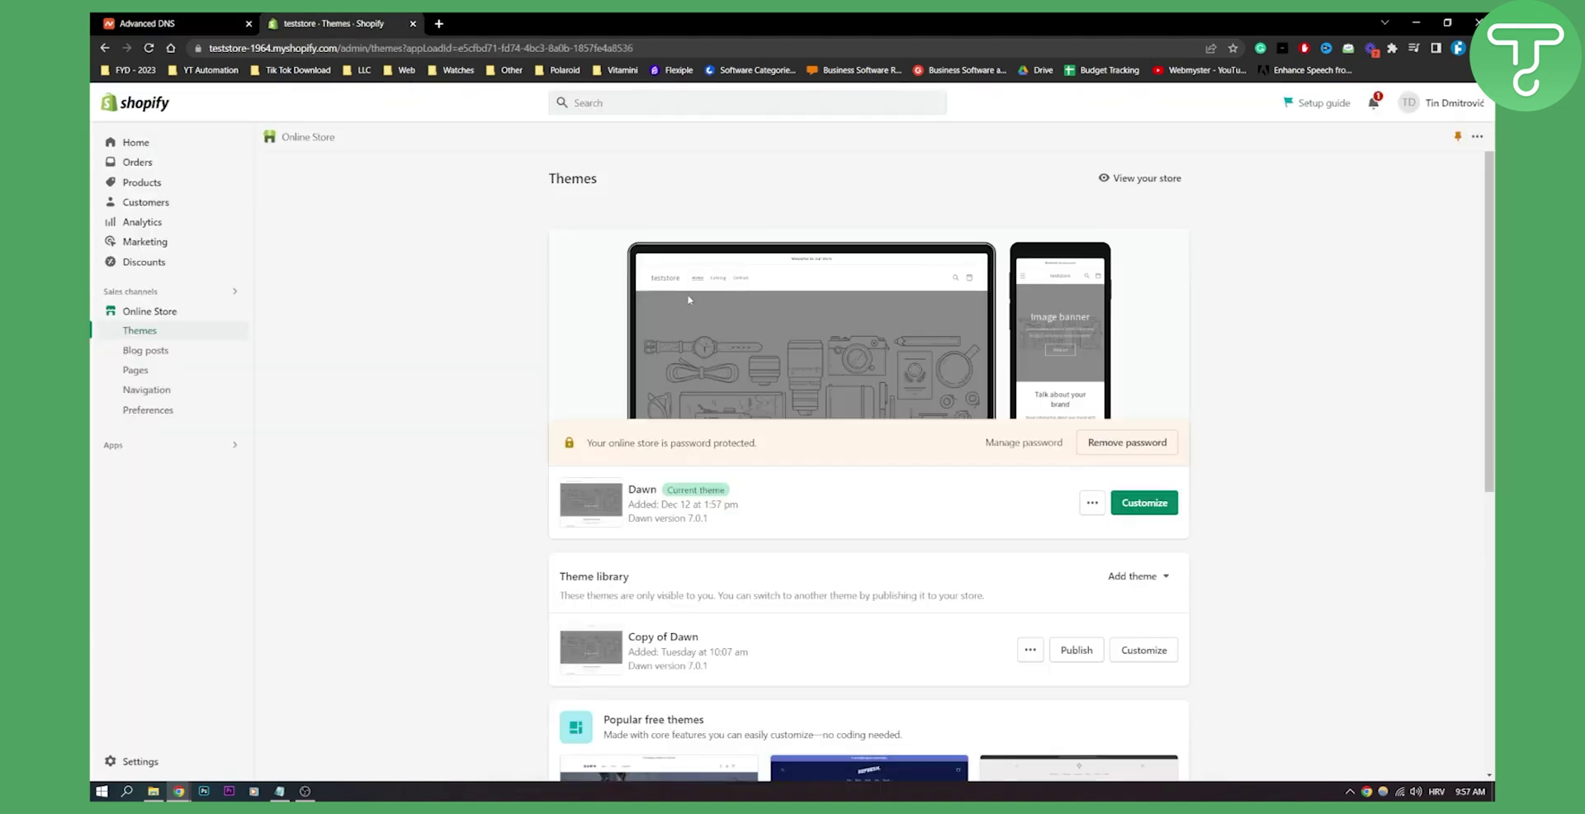
click(140, 762)
click(449, 546)
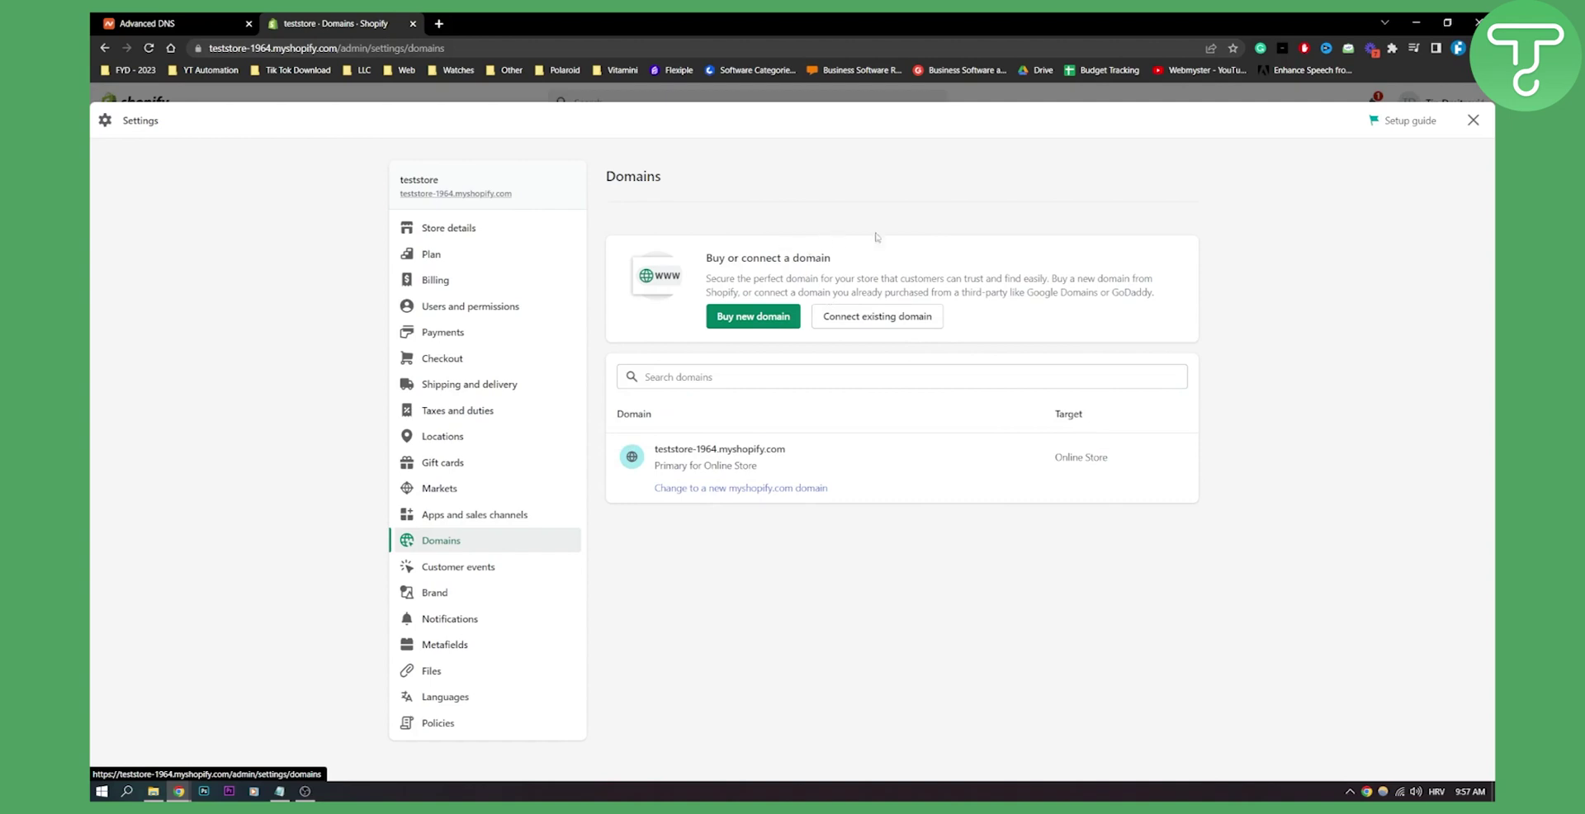
click(912, 325)
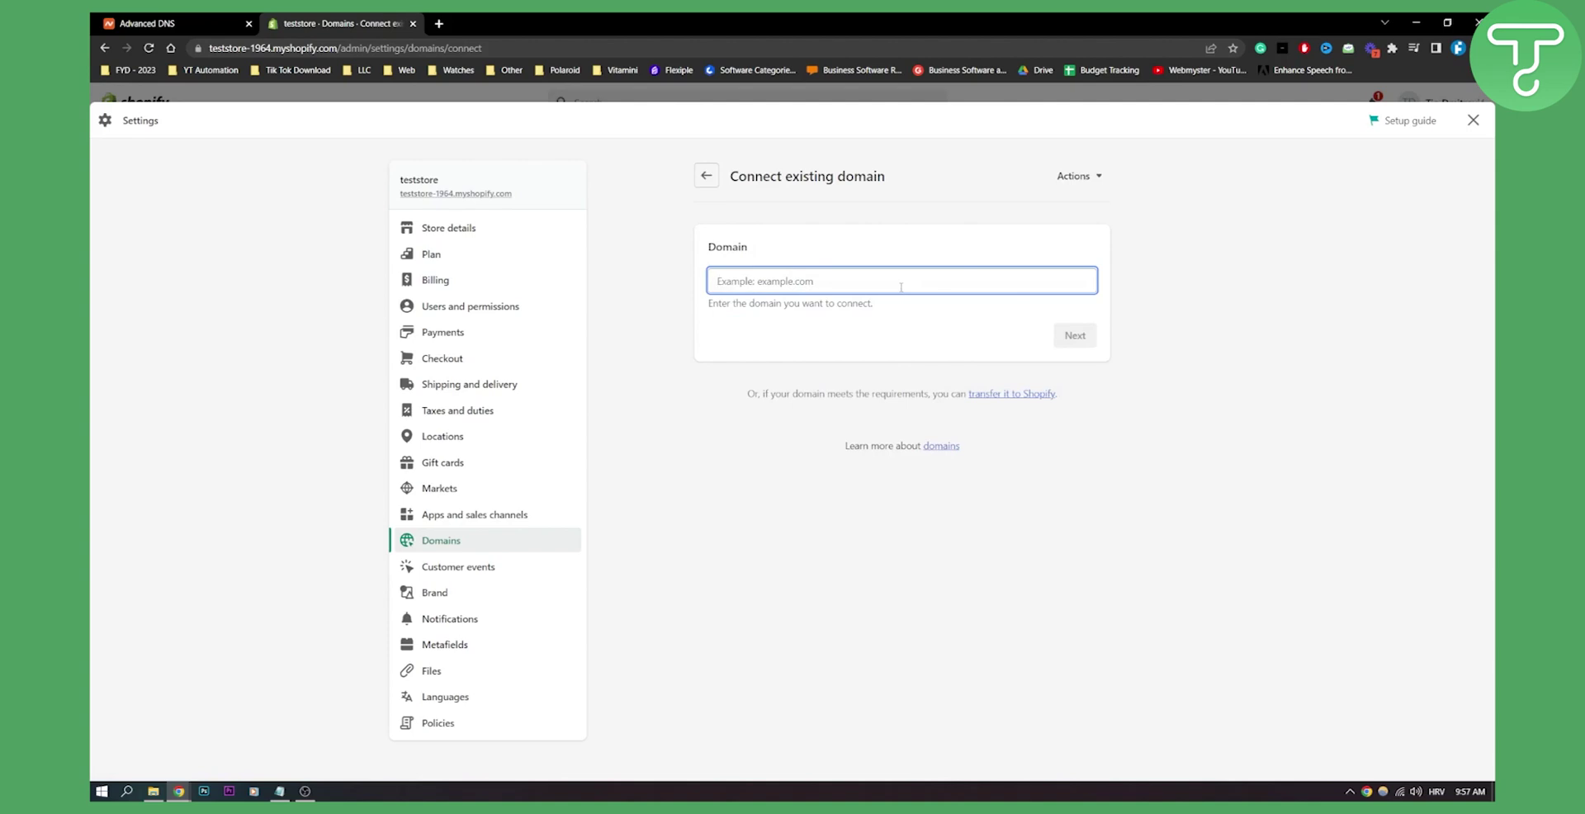
key(ctrl+v)
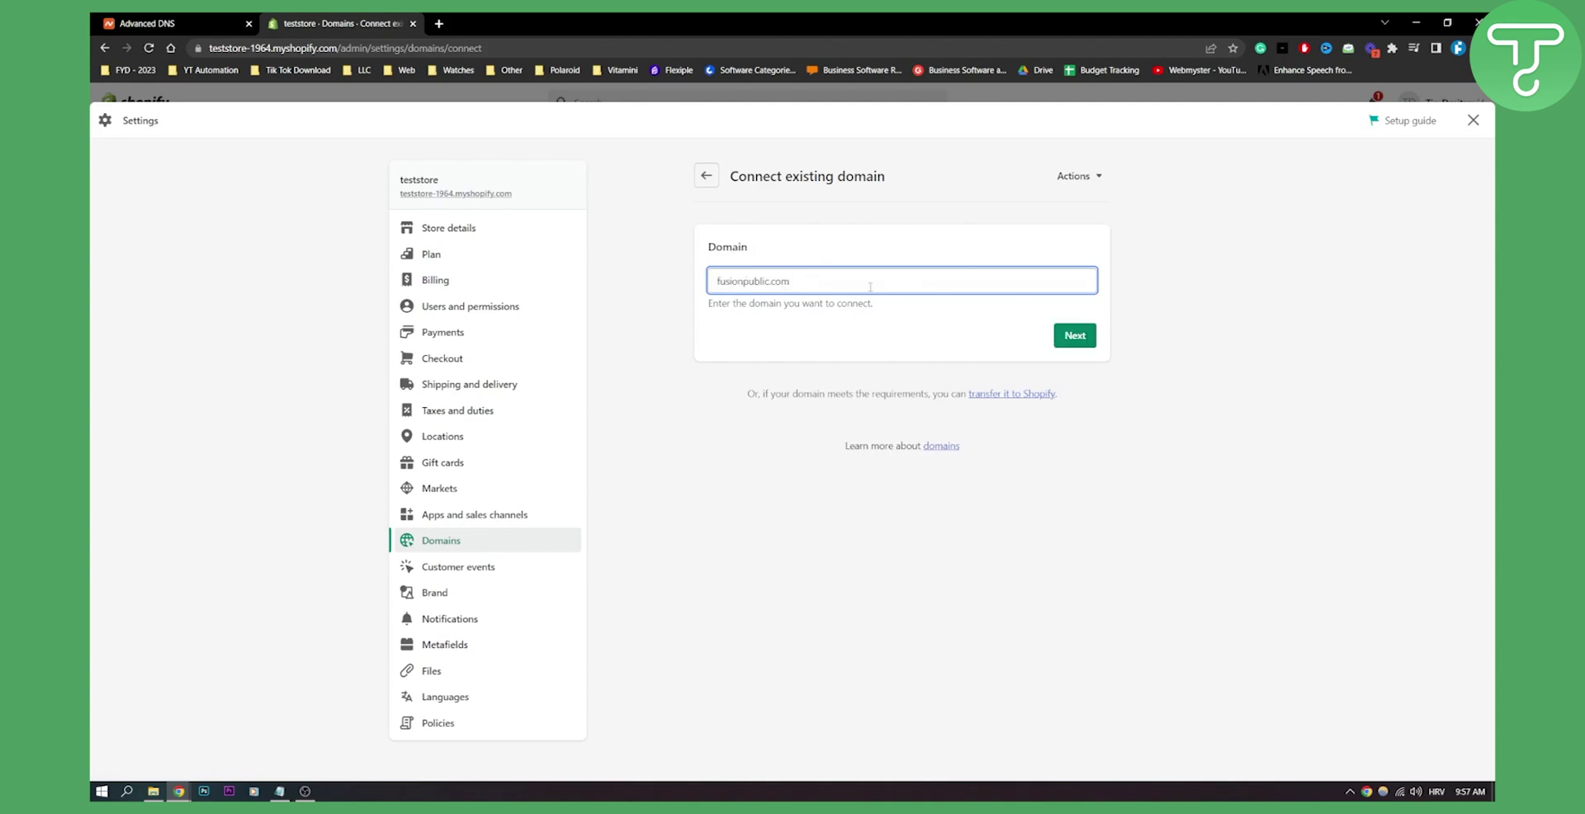
click(1068, 334)
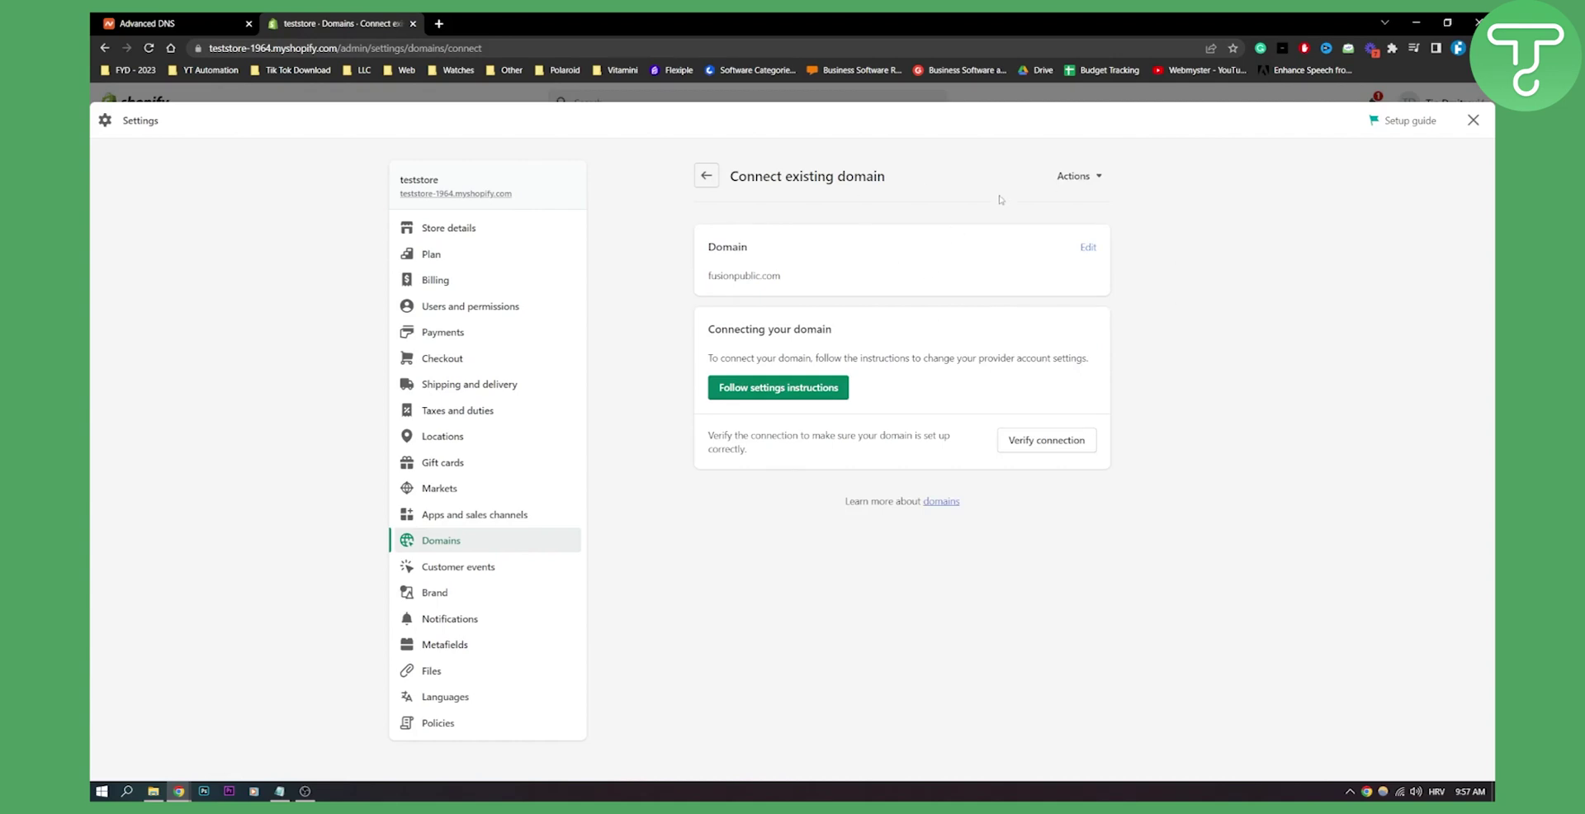
click(1067, 442)
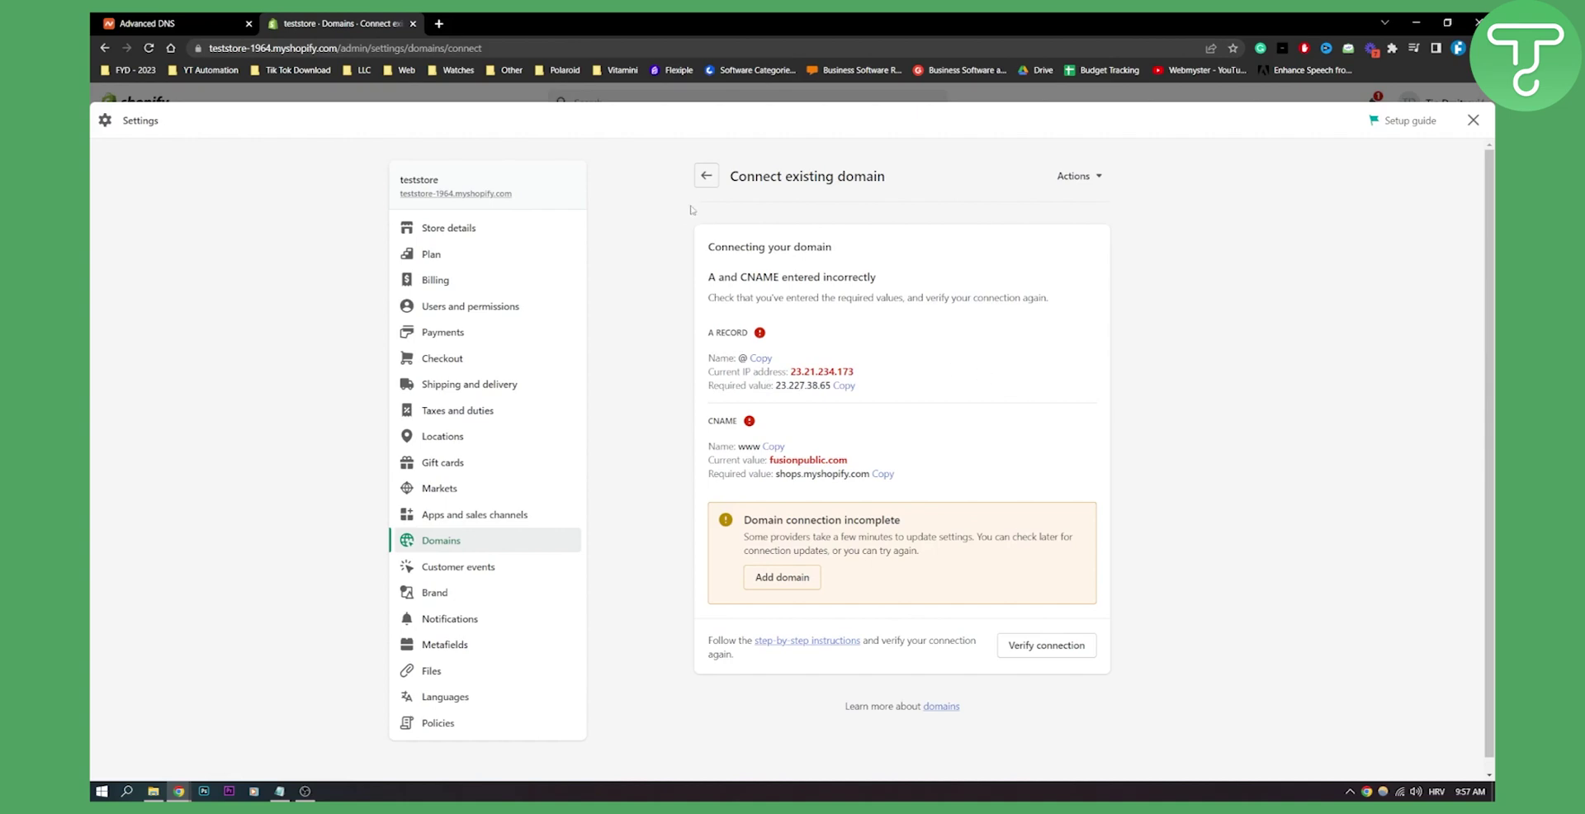
- Check the domain's host records in Namecheap against the A and CNAME details on Shopify's connection page
click(136, 23)
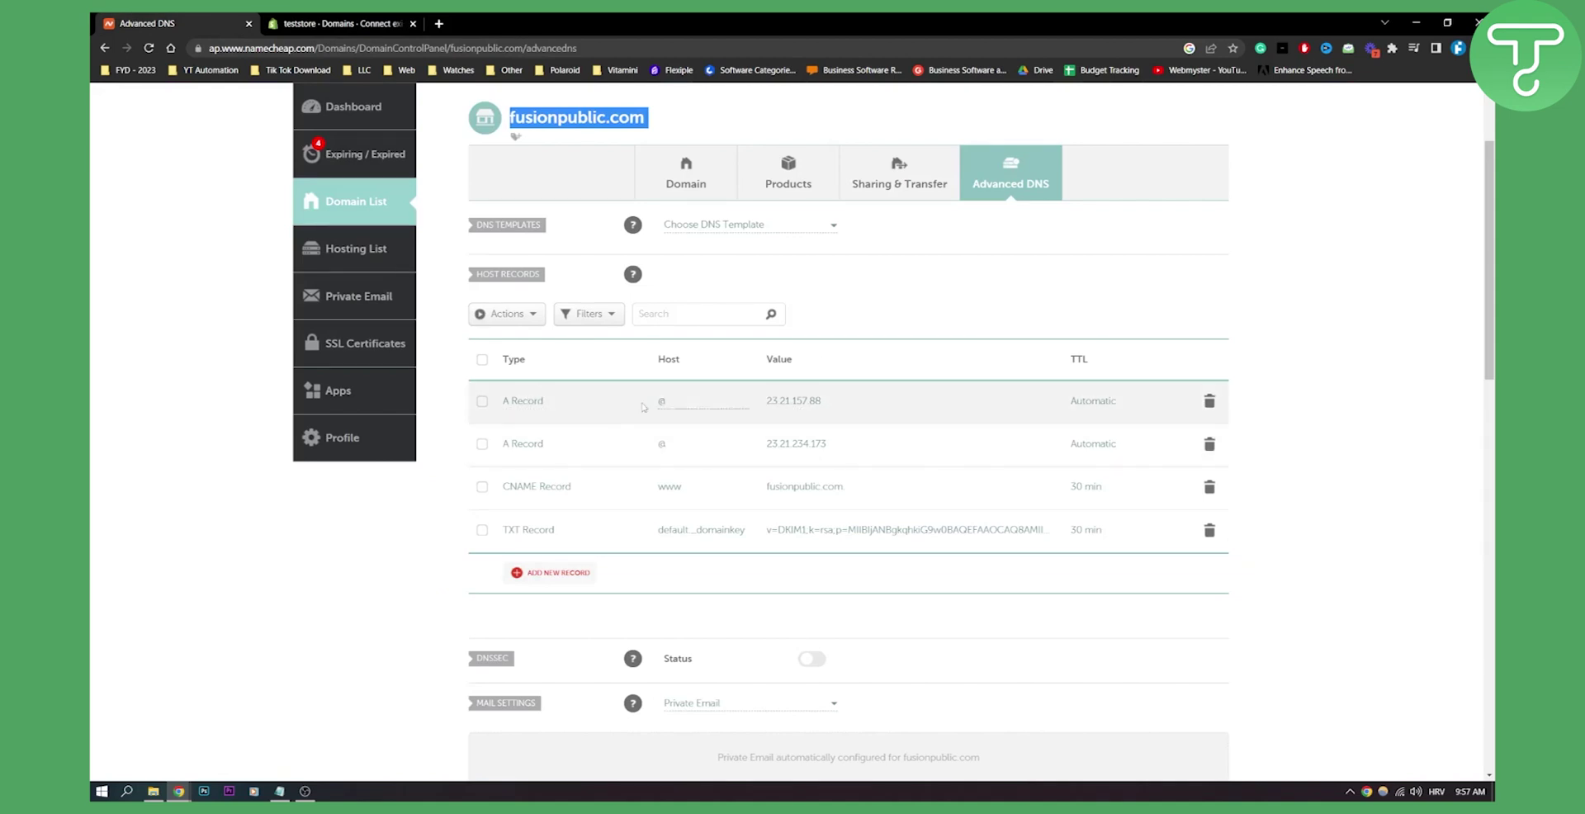
click(374, 17)
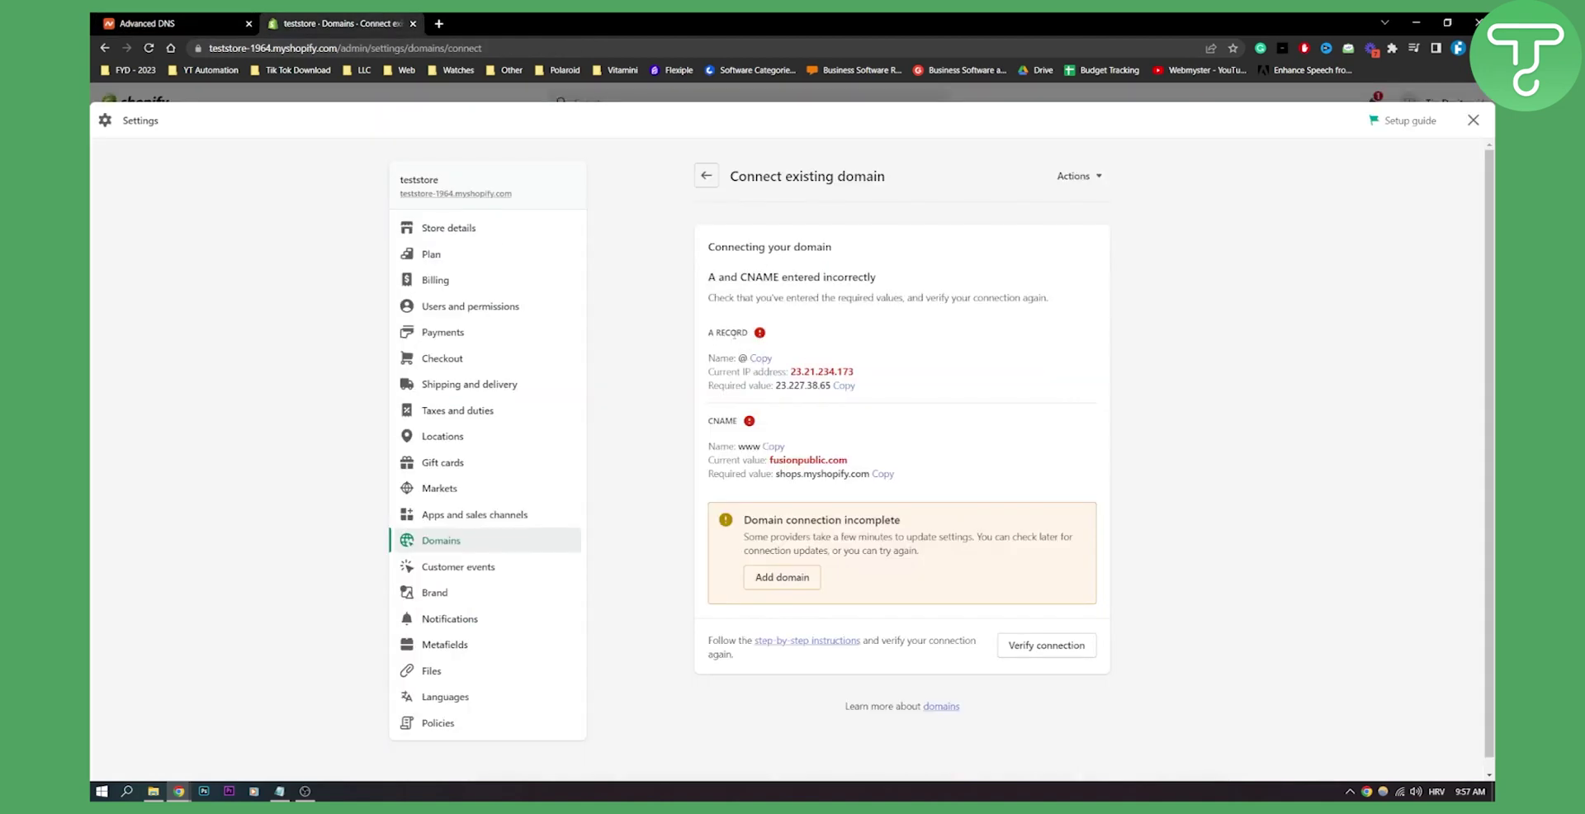
scroll(735, 340, down, 1)
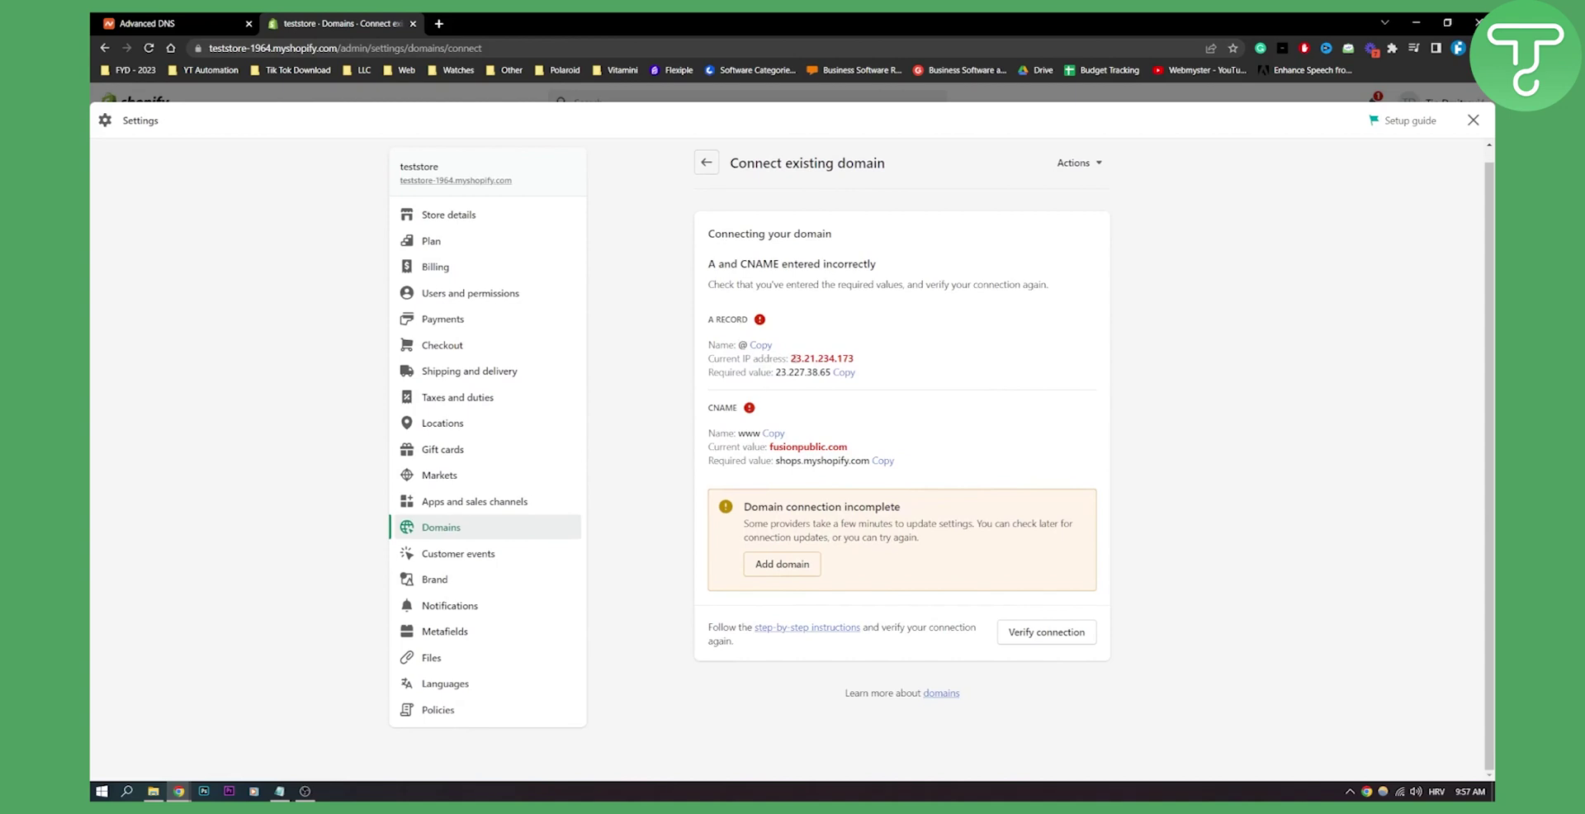
- Try to replace the first A record's value in Namecheap with Shopify's listed current IP address, 23.21.234.173
drag(791, 358, 856, 360)
right_click(844, 360)
click(867, 369)
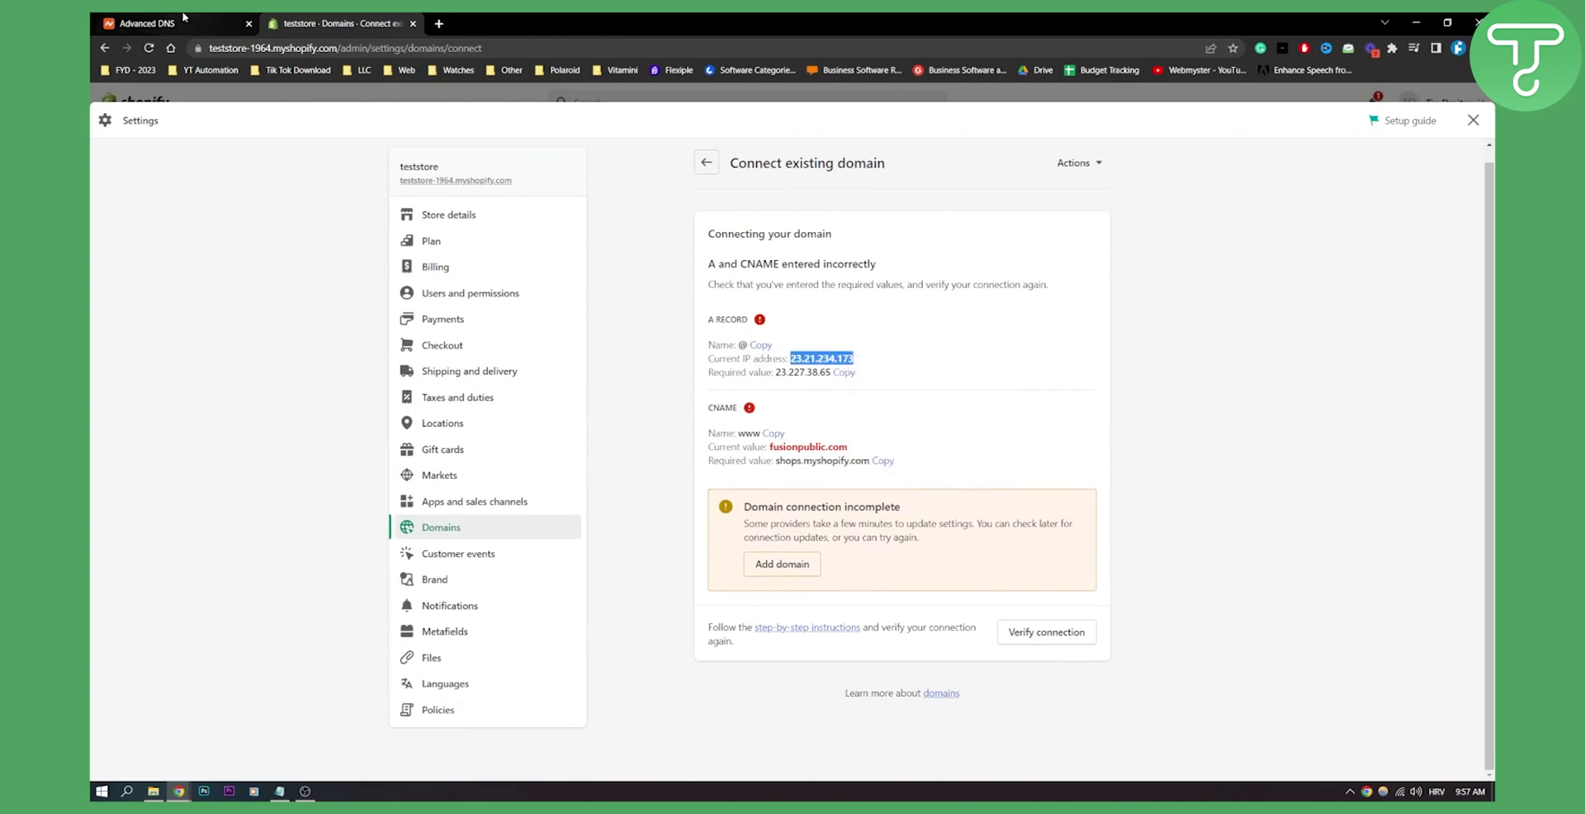
click(177, 23)
click(825, 402)
double_click(852, 401)
key(ctrl+v)
click(1186, 403)
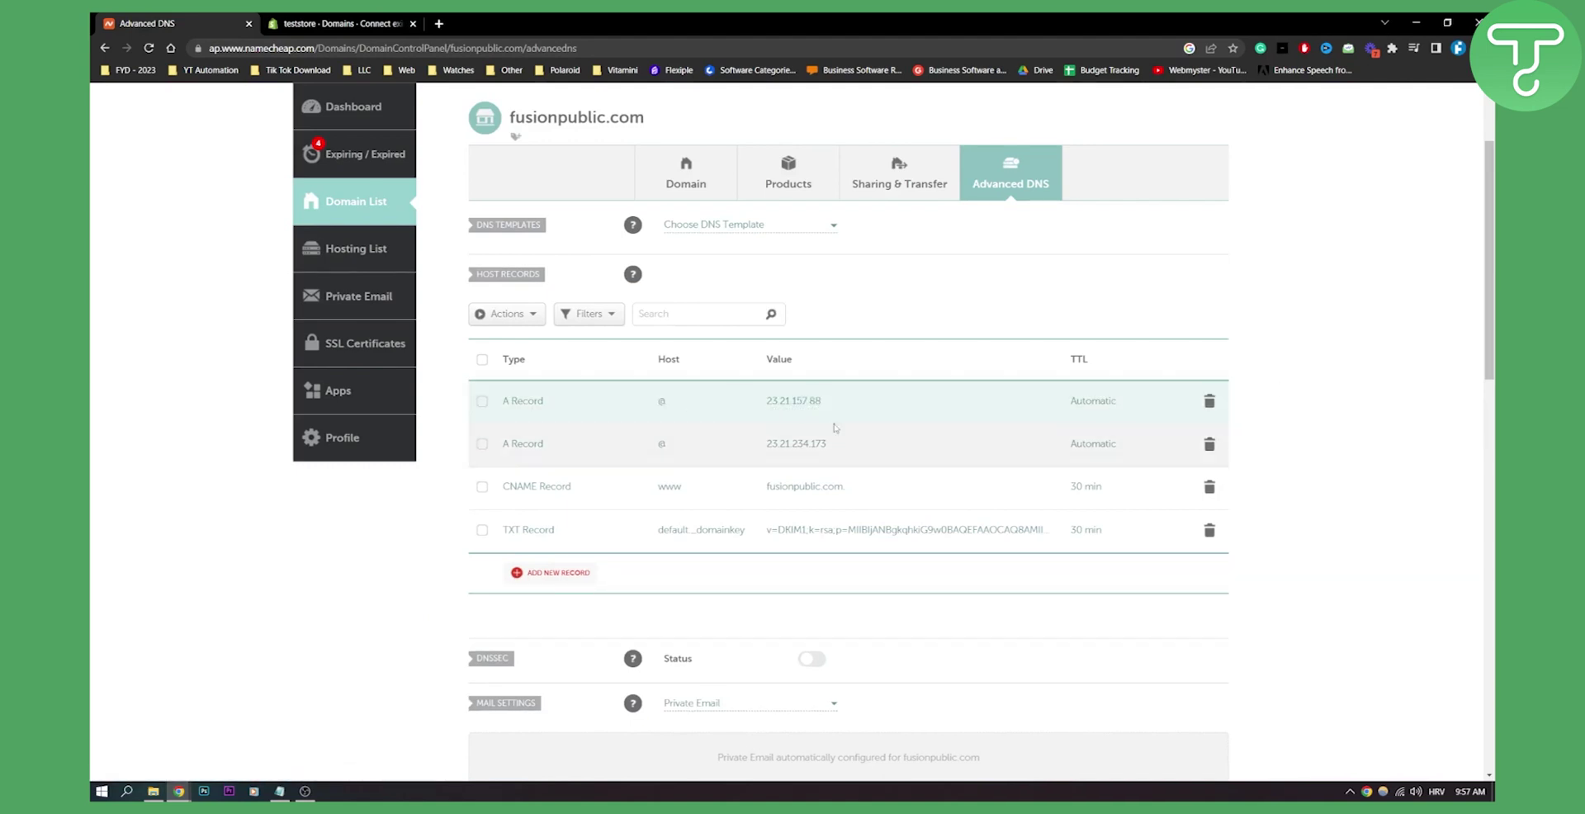
- Compare Shopify's required A record value and CNAME name with the matching host records in Namecheap
click(338, 23)
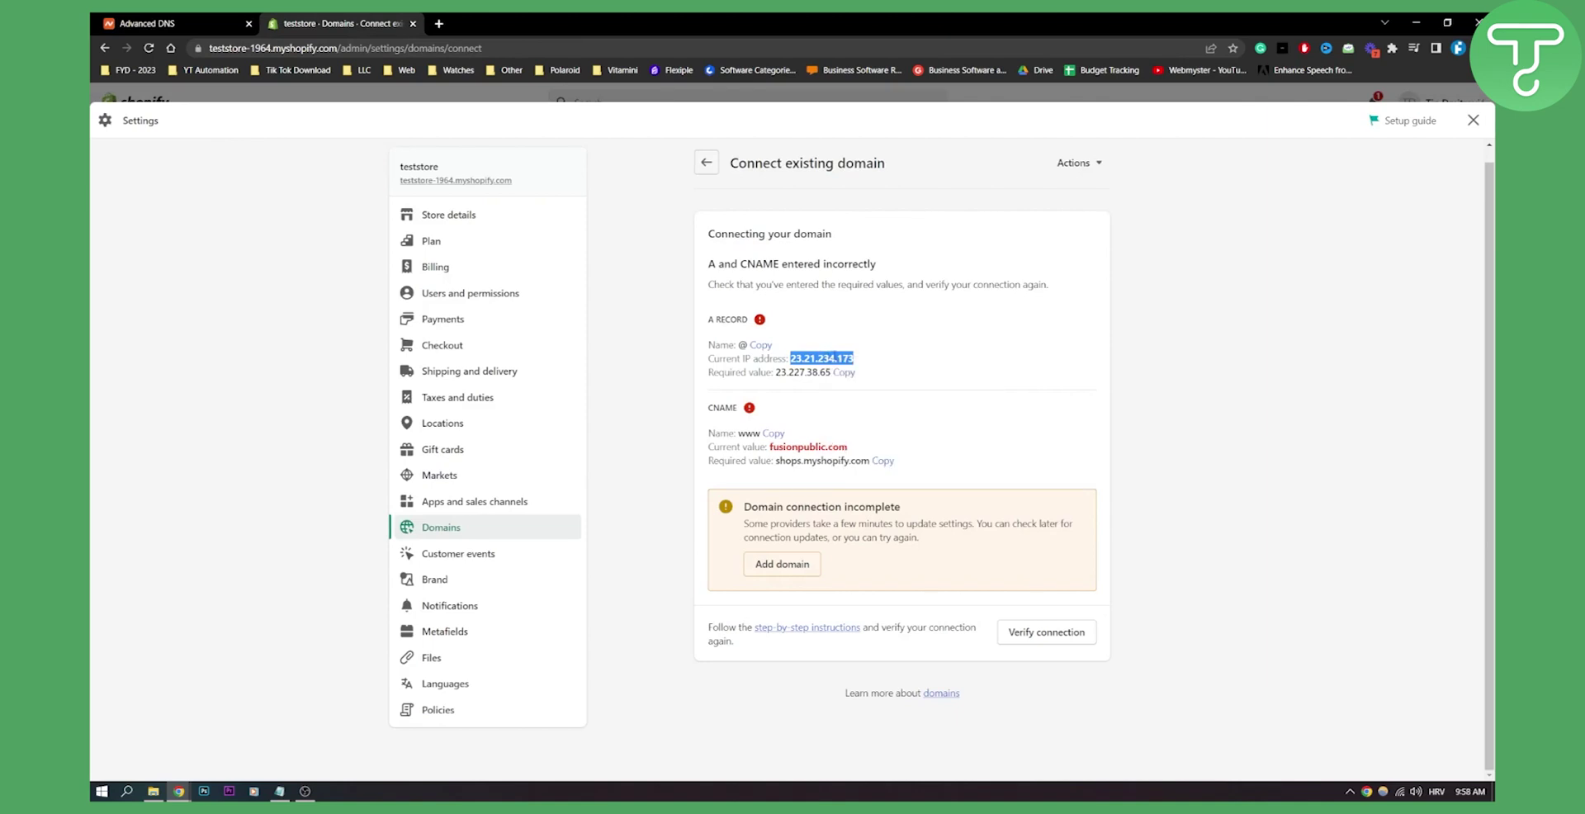
click(173, 24)
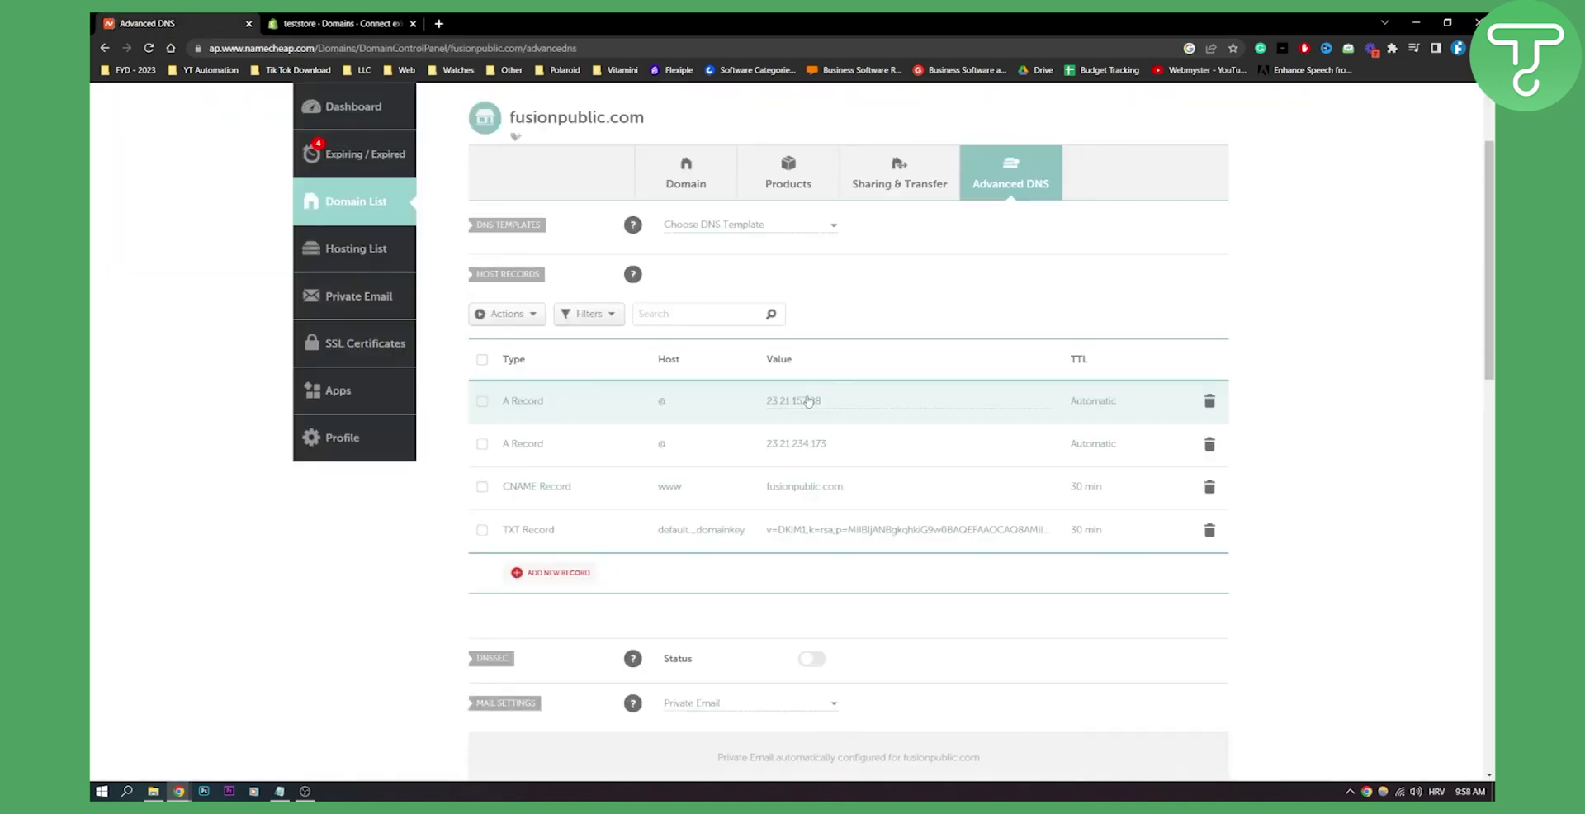
click(364, 22)
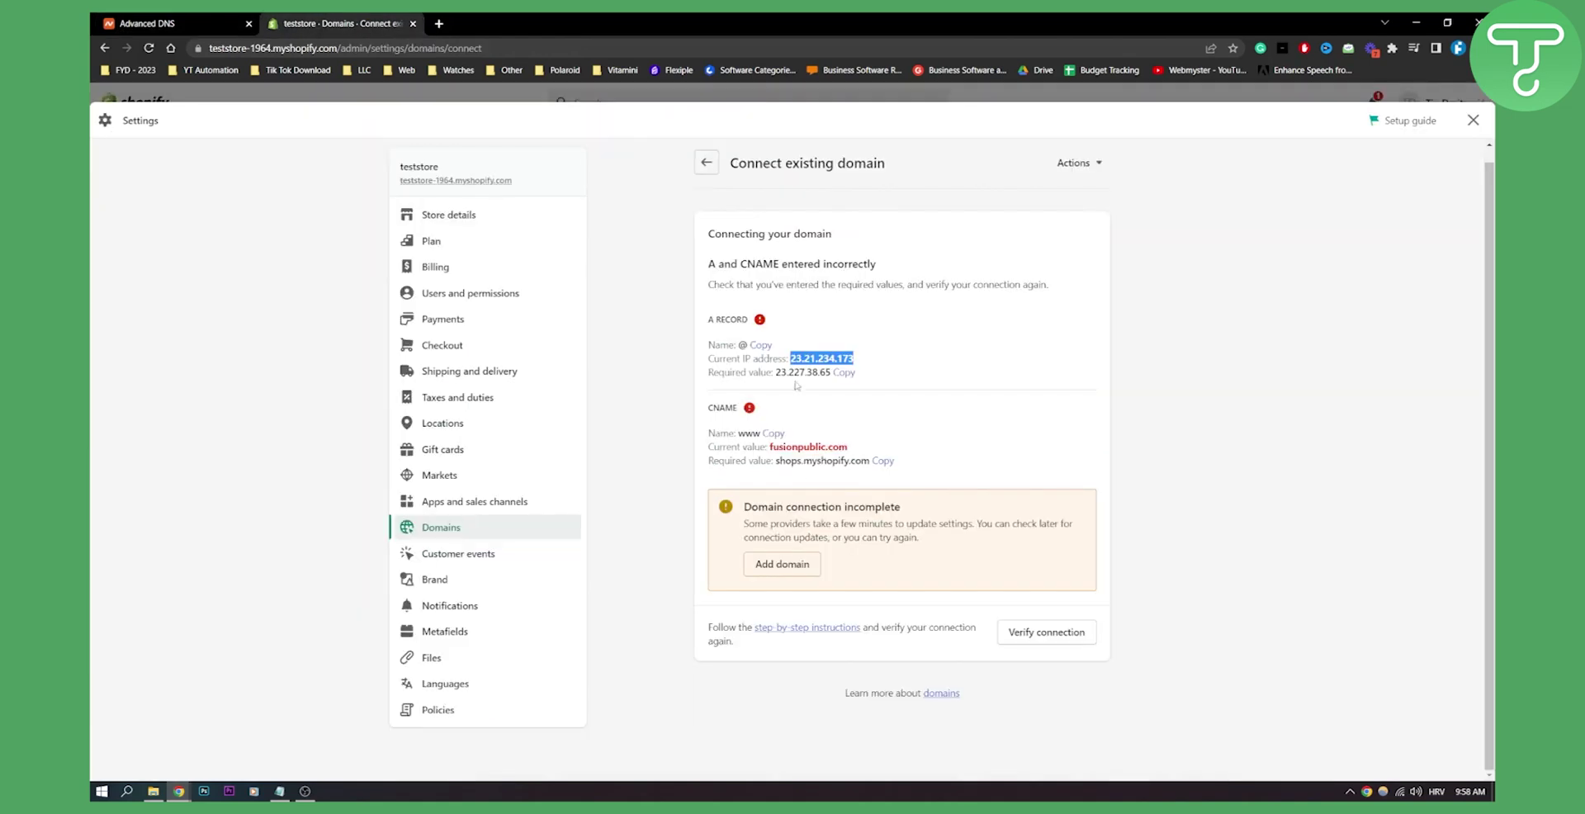
drag(776, 371, 830, 372)
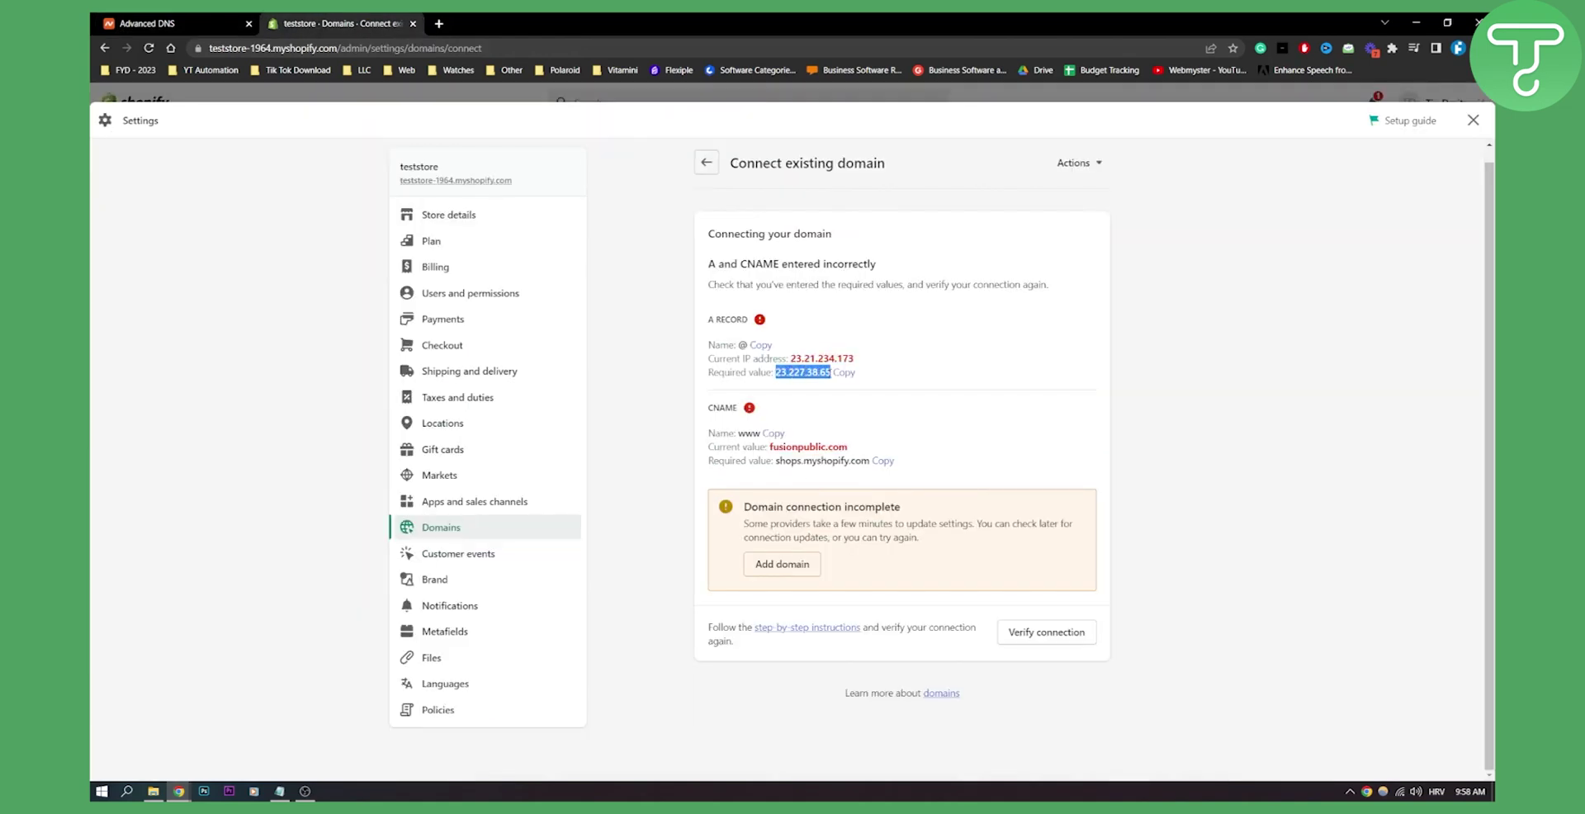
click(662, 337)
click(771, 434)
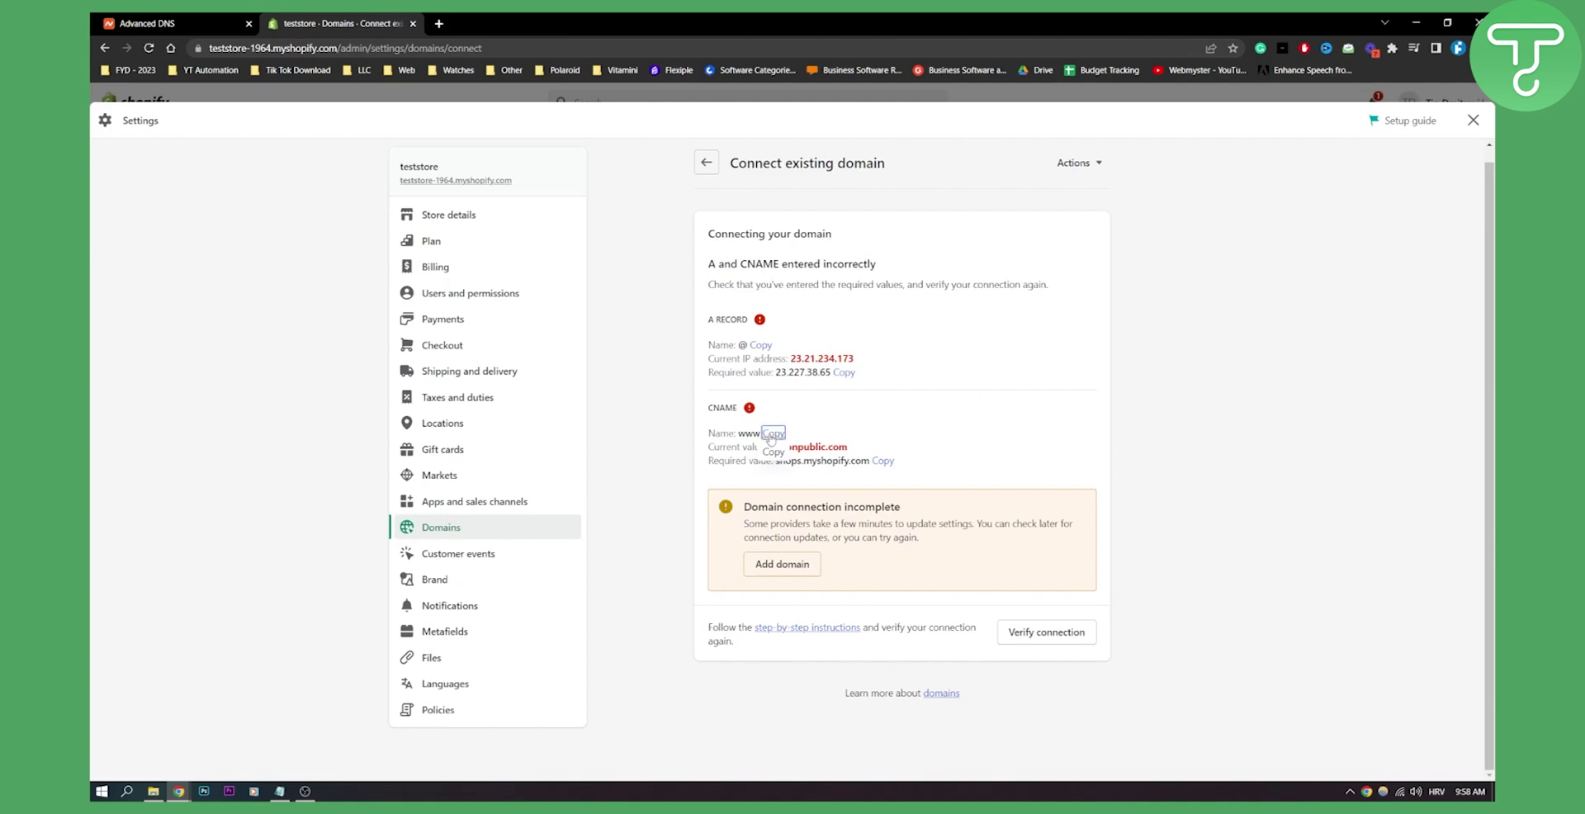
click(169, 24)
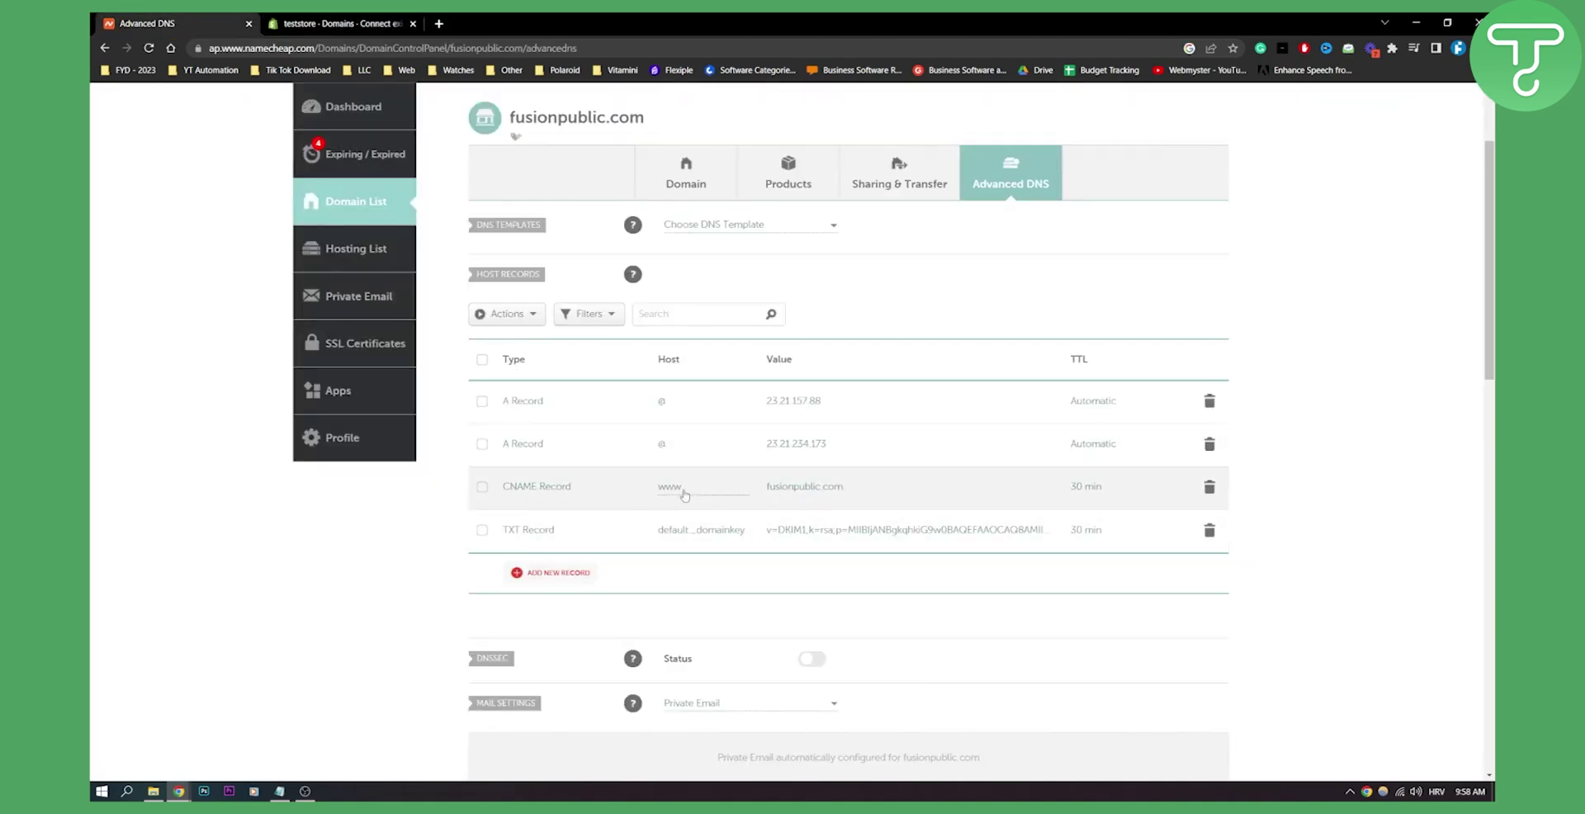
click(372, 20)
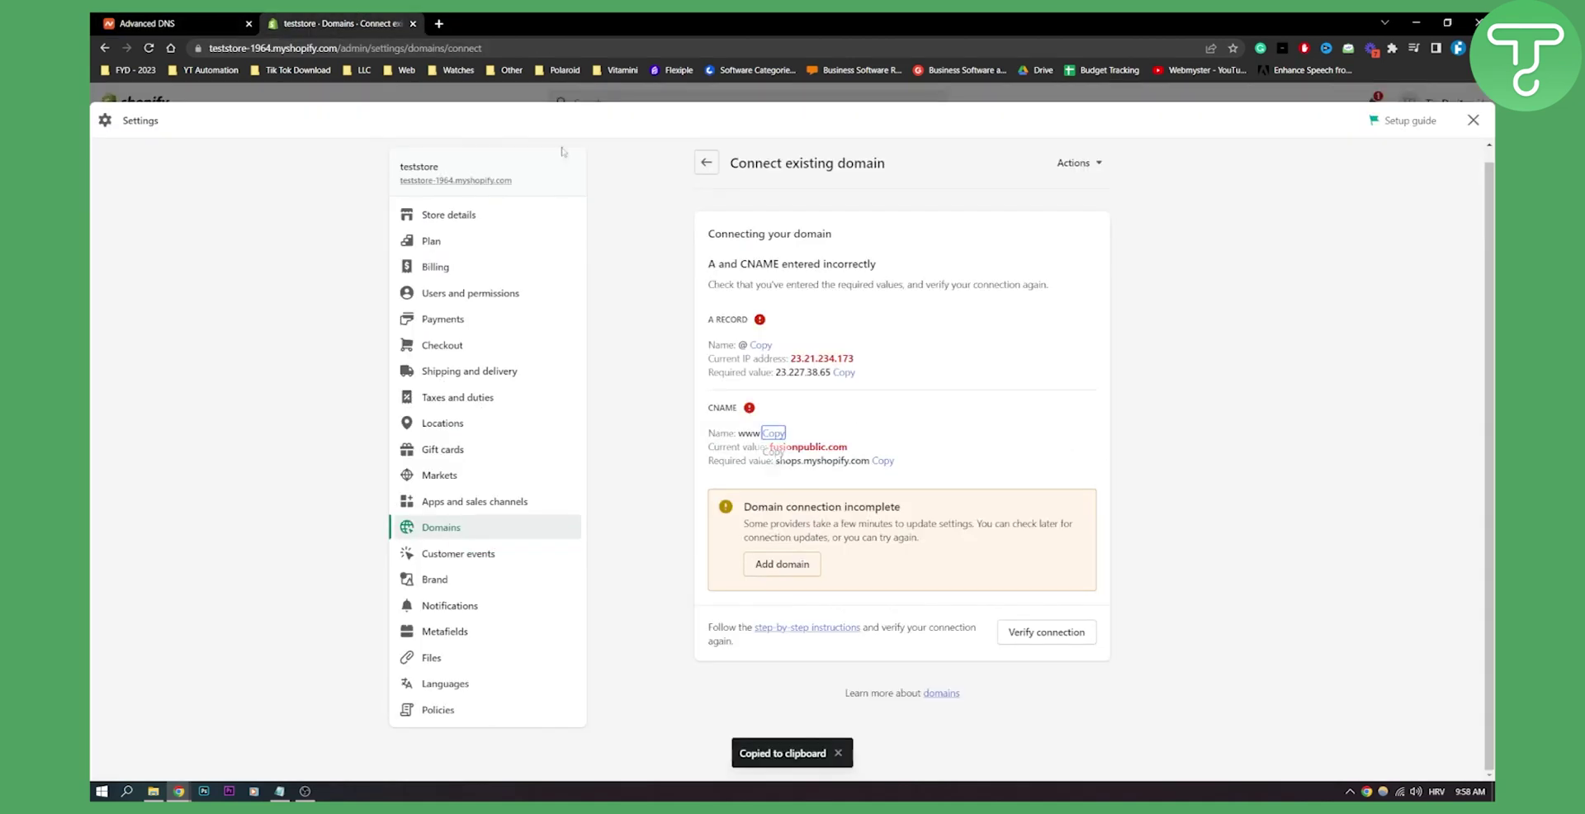
- Copy the current CNAME value from Shopify and re-enter fusionpublic.com as the value of Namecheap's www CNAME record
drag(848, 448, 771, 447)
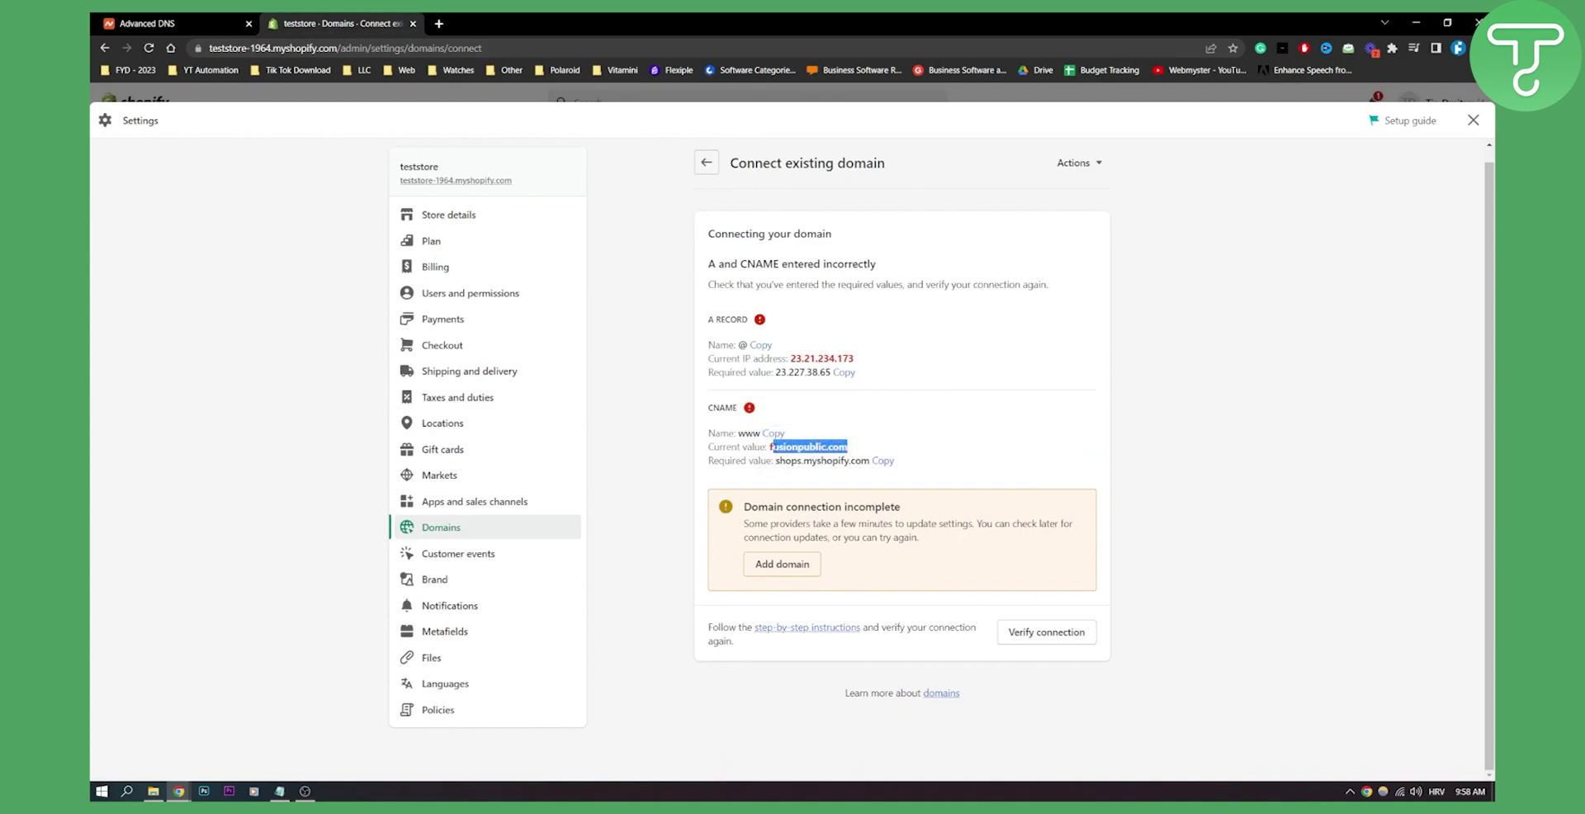
right_click(807, 444)
click(825, 459)
click(173, 23)
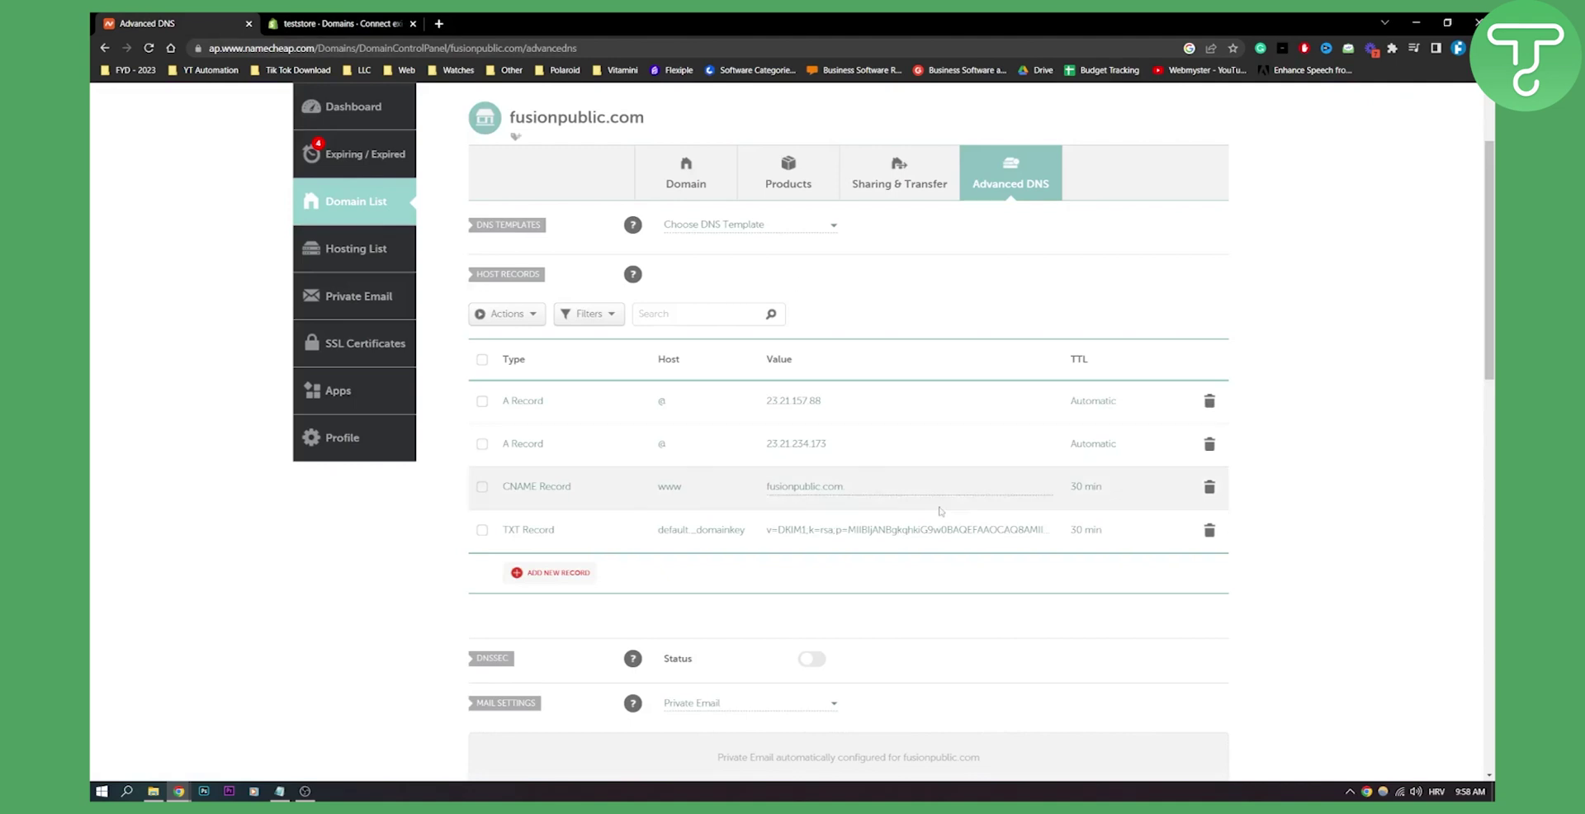
click(801, 487)
key(ctrl+a)
key(ctrl+v)
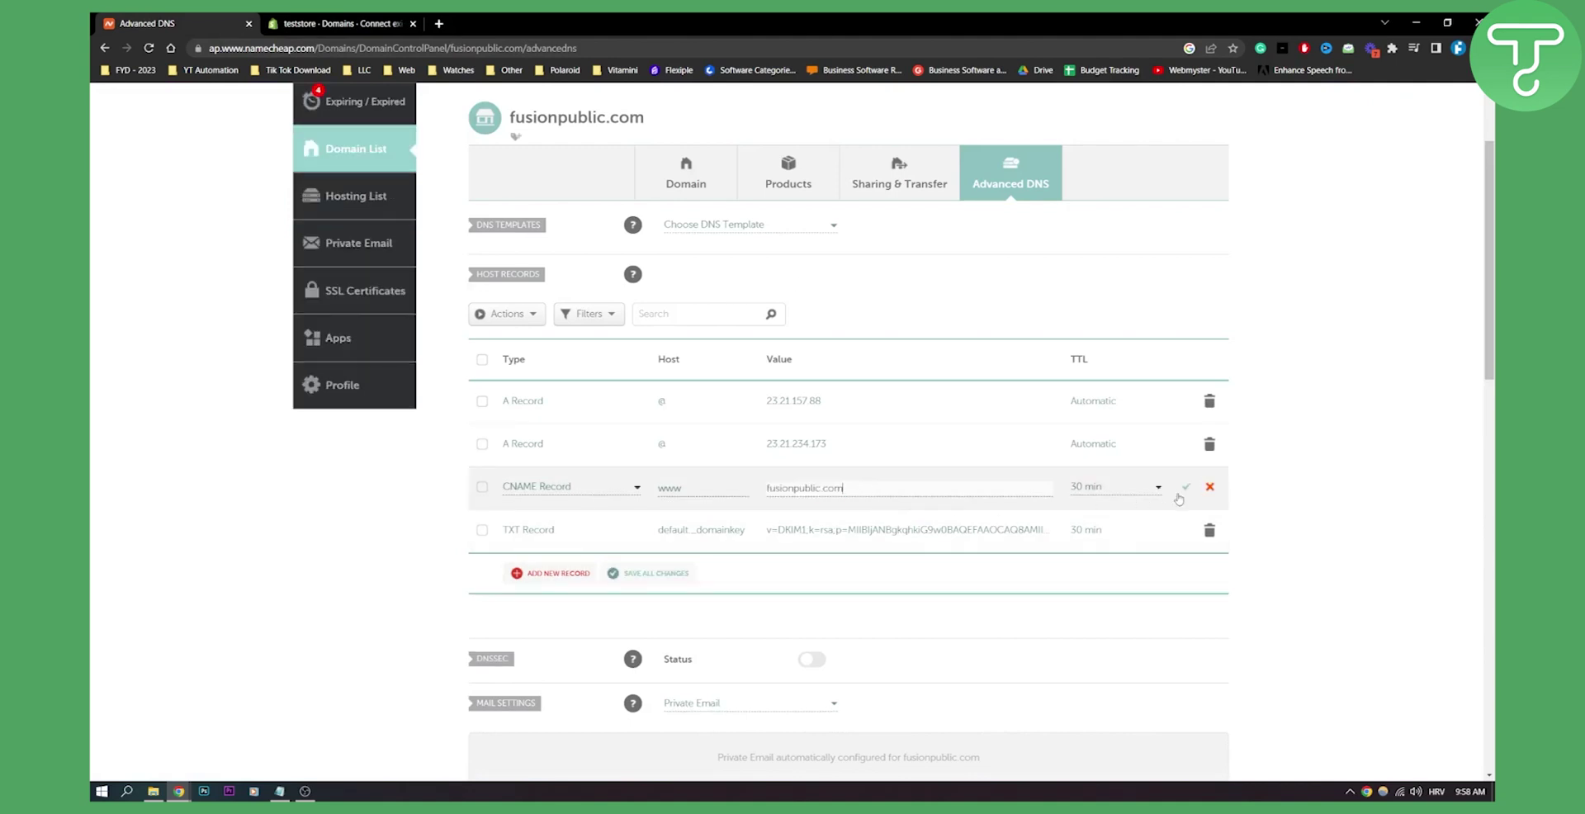
click(1187, 492)
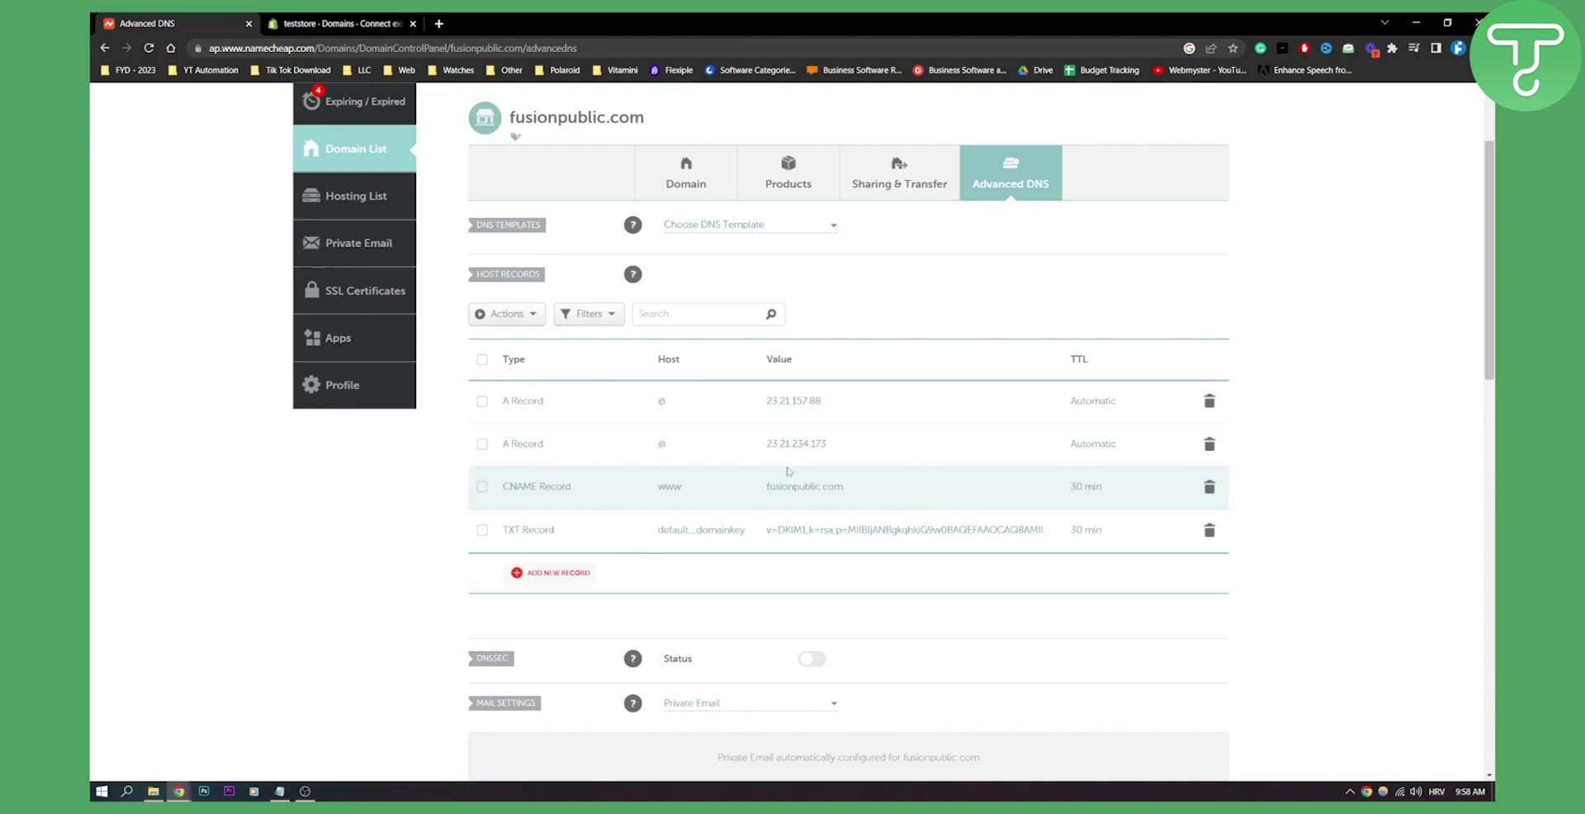
- Copy the required CNAME value from Shopify and add a Namecheap CNAME record with host www and value shops.myshopify.com
click(381, 18)
click(763, 463)
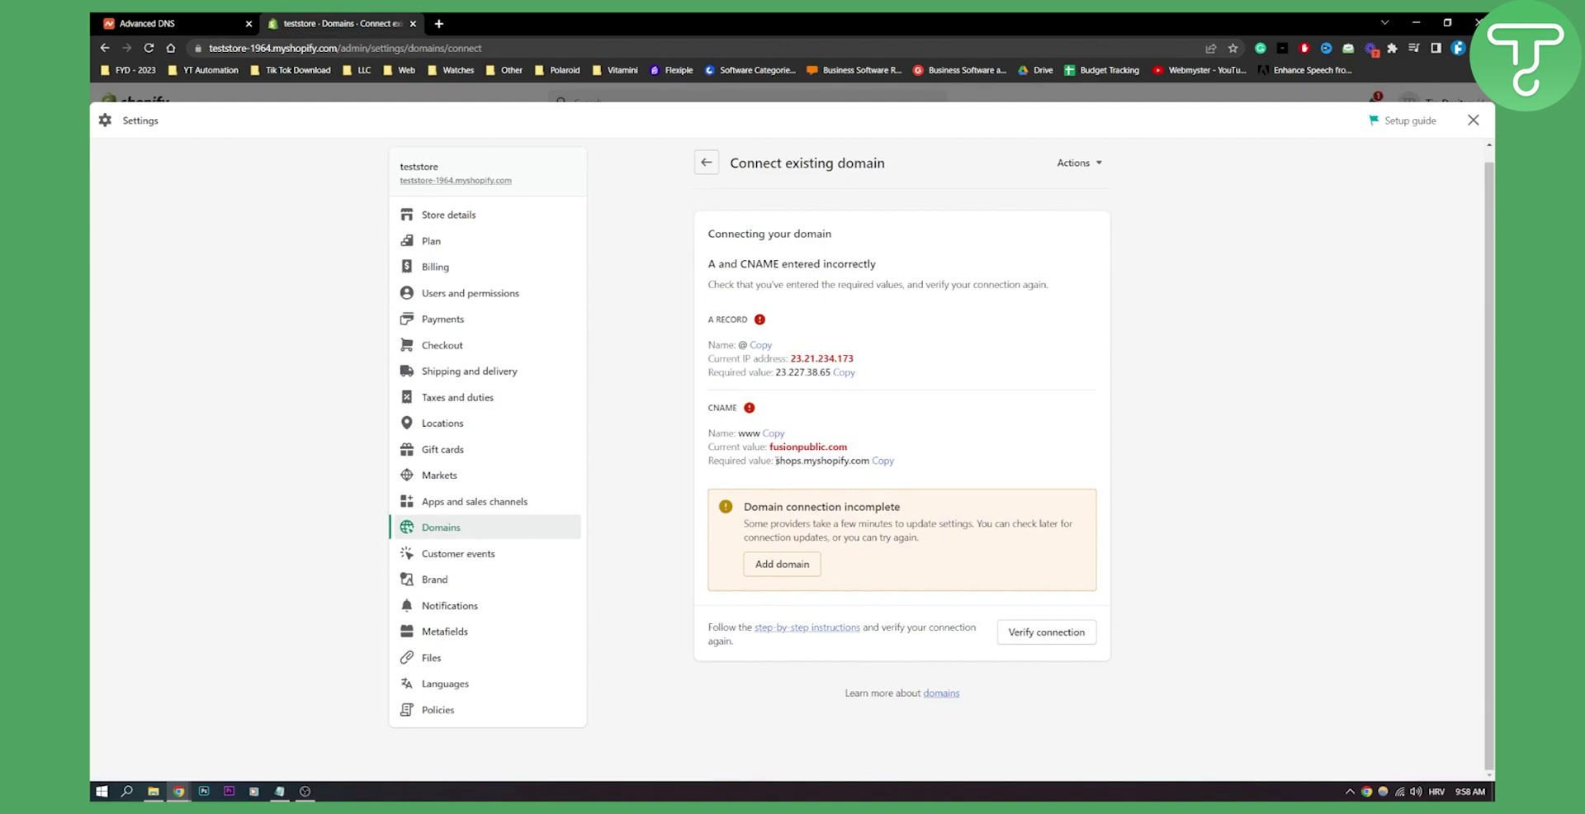
drag(777, 460, 871, 460)
right_click(830, 459)
click(859, 471)
click(165, 23)
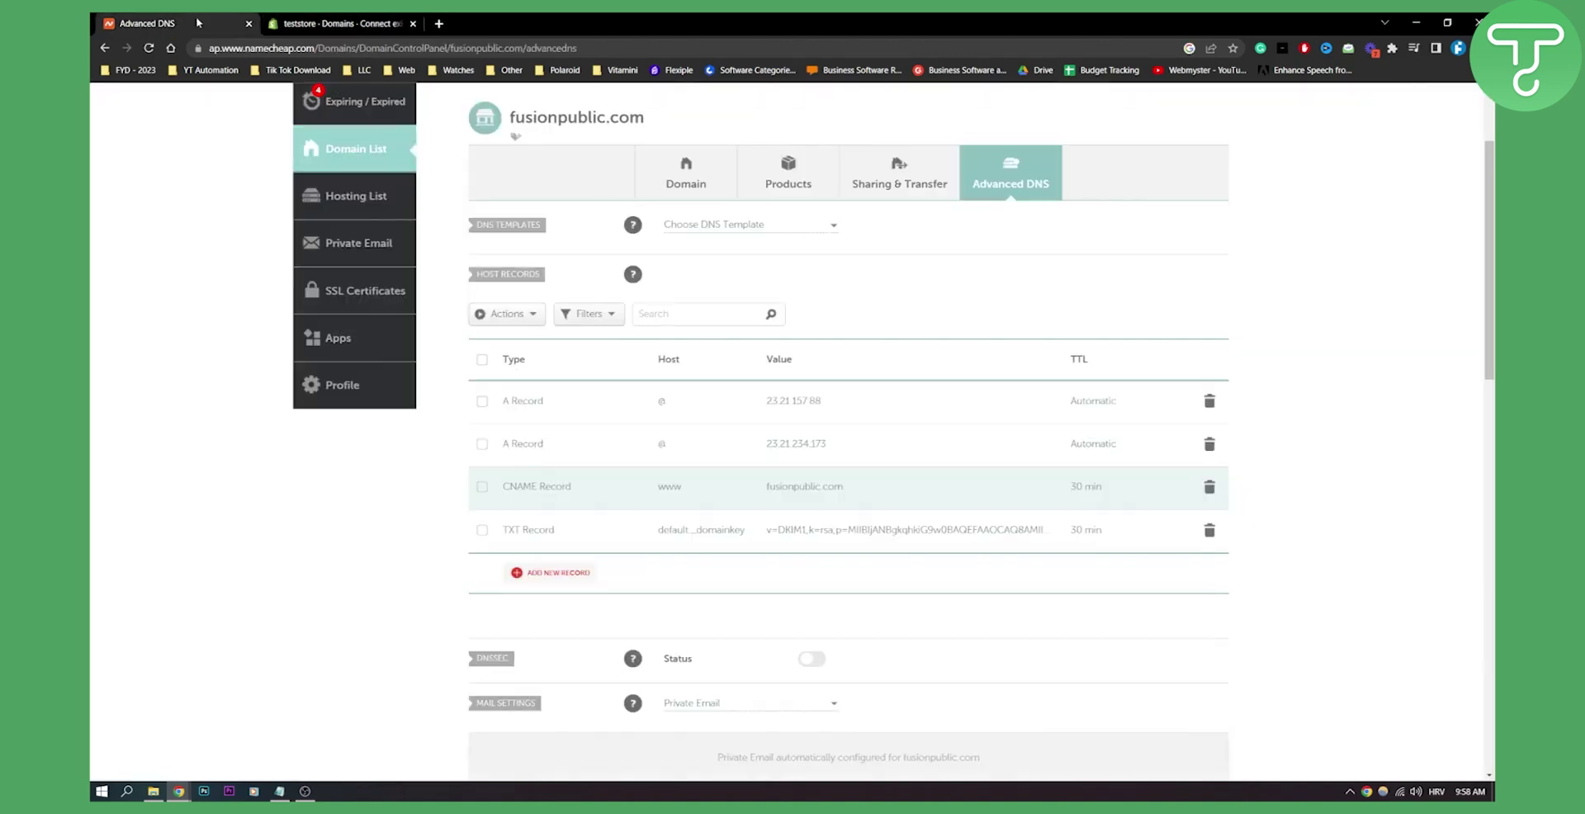
click(558, 572)
scroll(574, 370, down, 1)
click(574, 364)
click(825, 346)
key(ctrl+v)
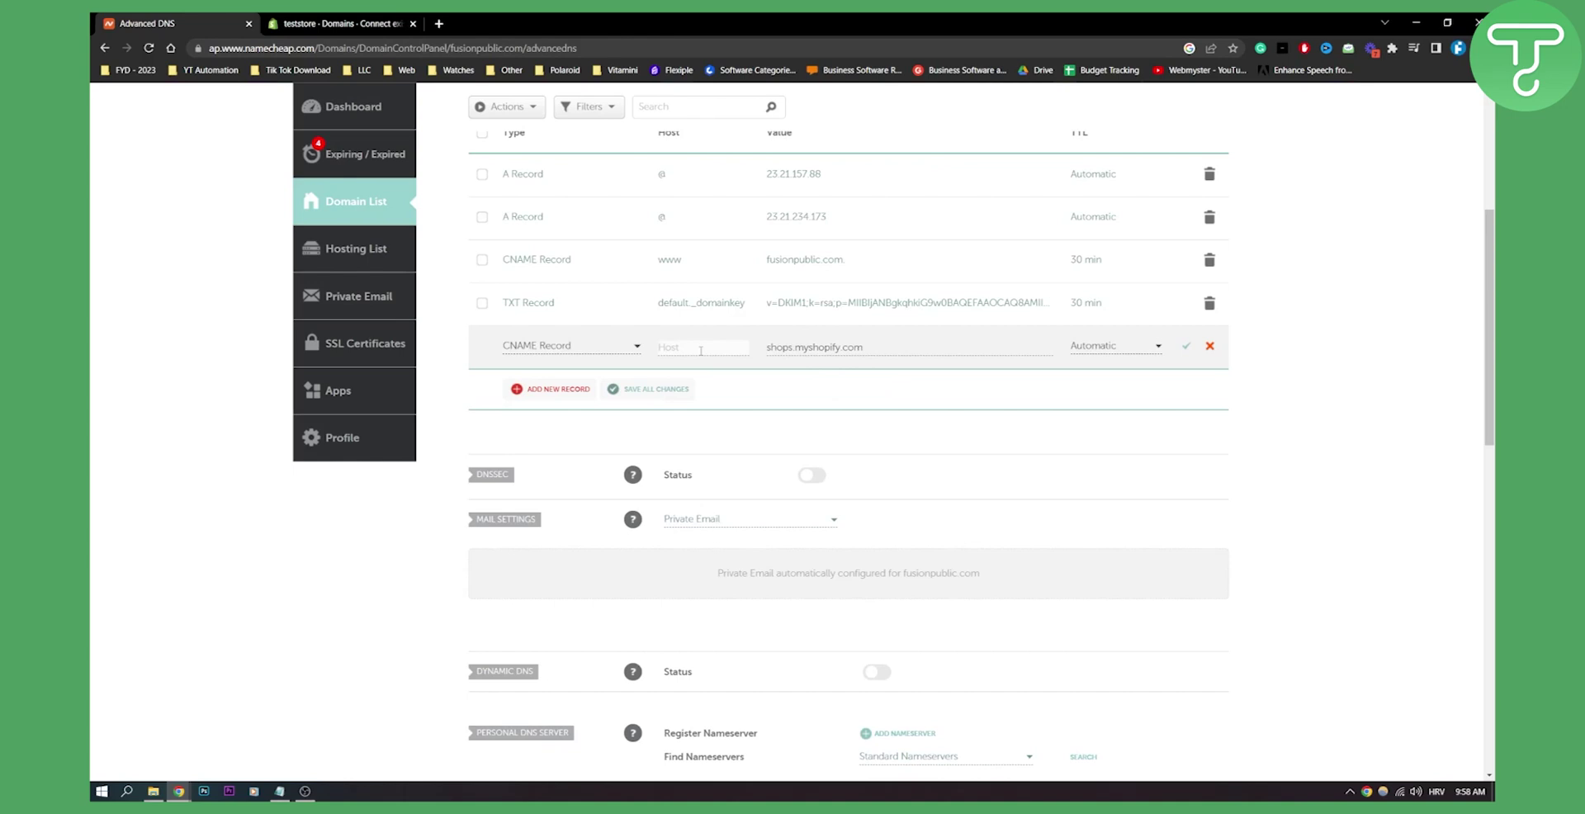
click(1186, 346)
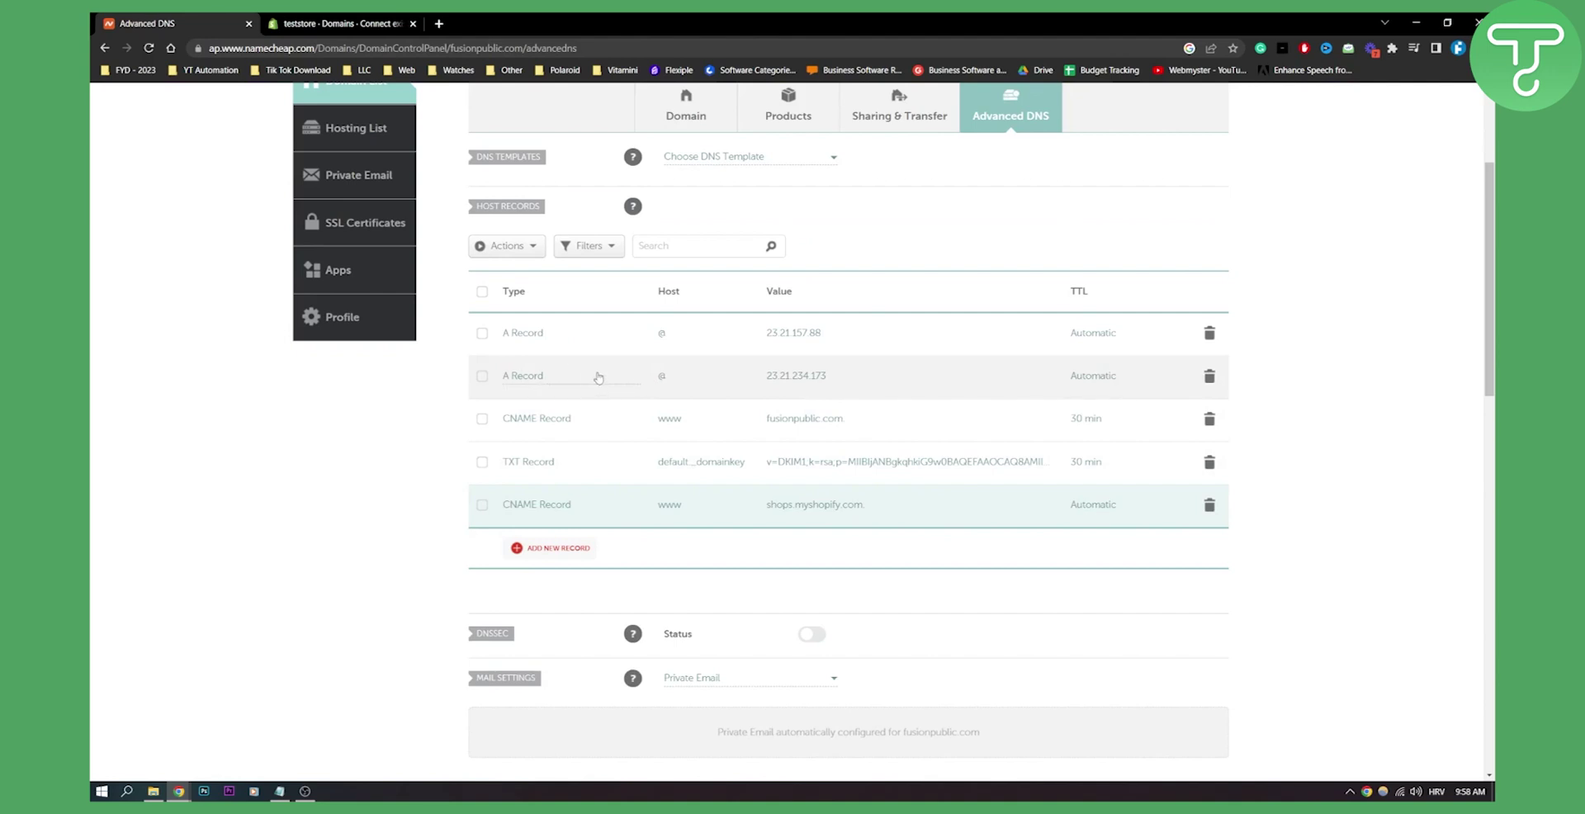
- Copy the required A record value from Shopify and set the second A record in Namecheap to 23.227.38.65
click(335, 20)
drag(775, 372, 831, 371)
right_click(816, 369)
click(836, 379)
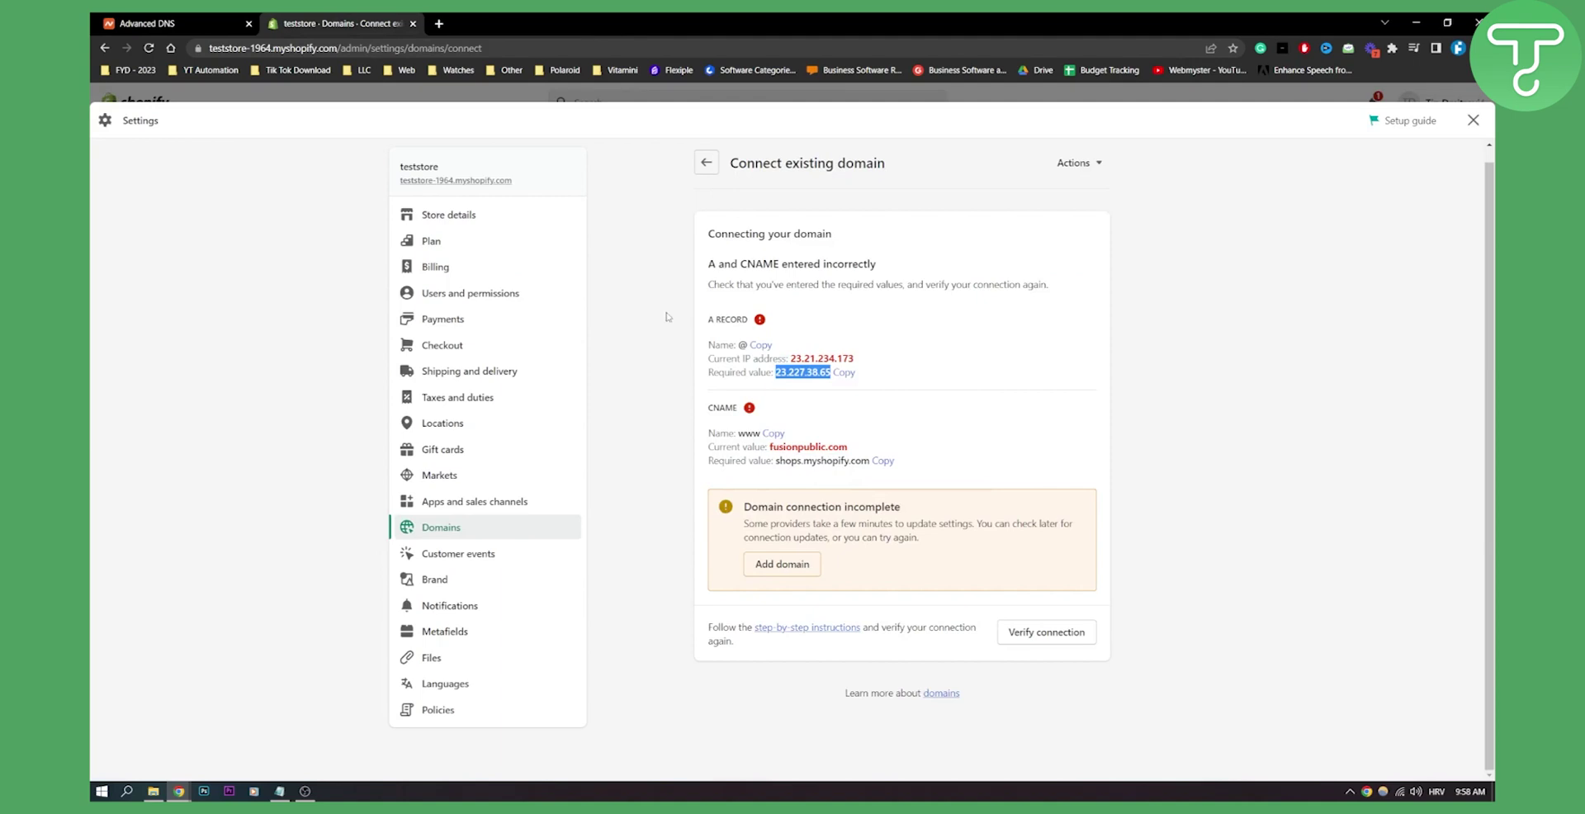
click(153, 23)
click(830, 377)
double_click(830, 382)
key(ctrl+v)
key(Return)
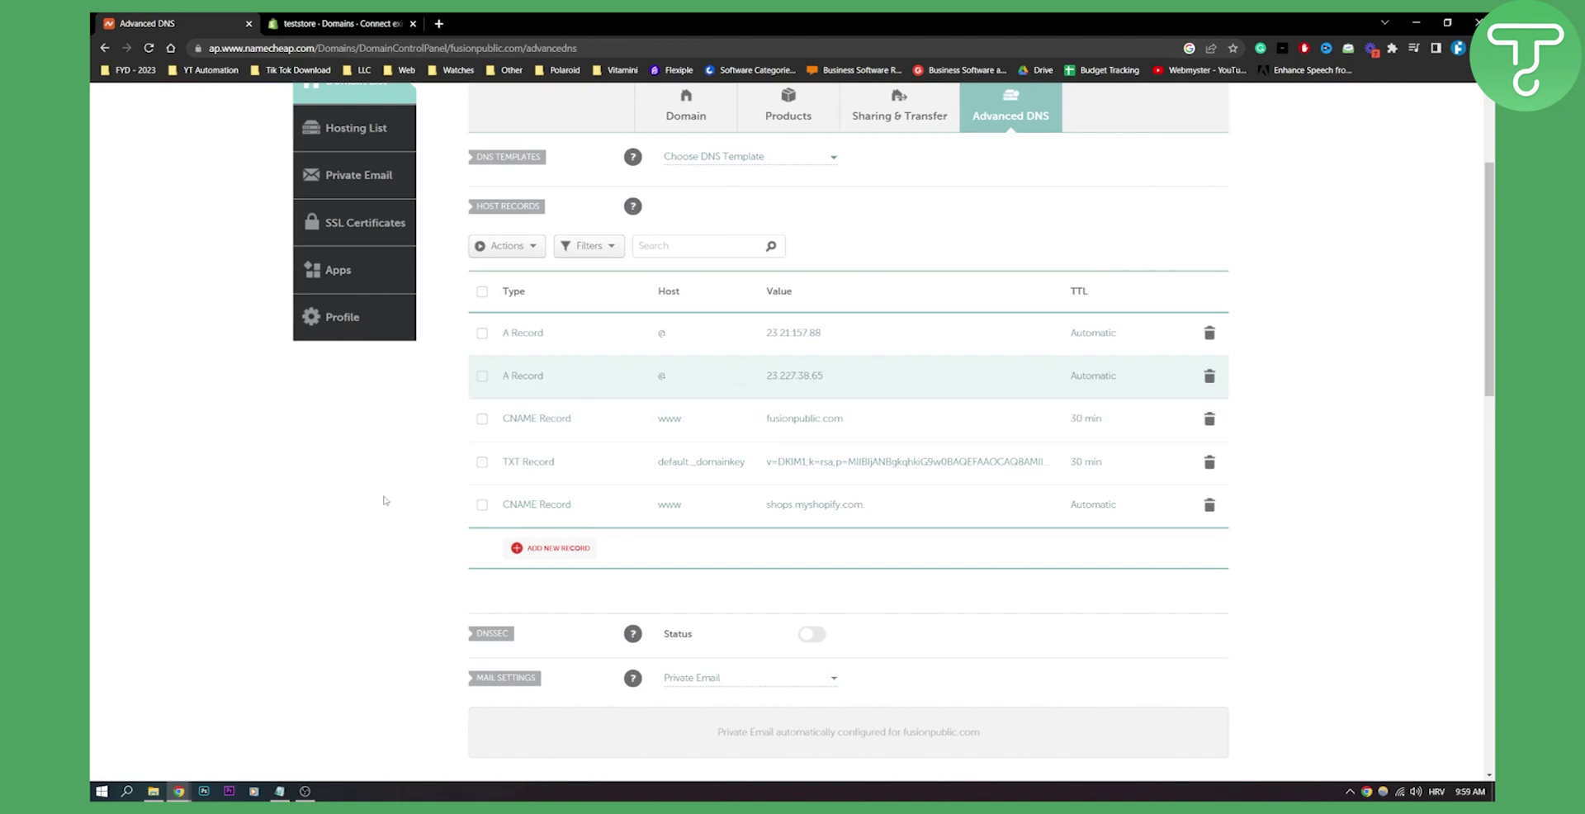
- Switch to Shopify's Connect existing domain page and verify the domain connection
scroll(383, 501, up, 1)
click(341, 21)
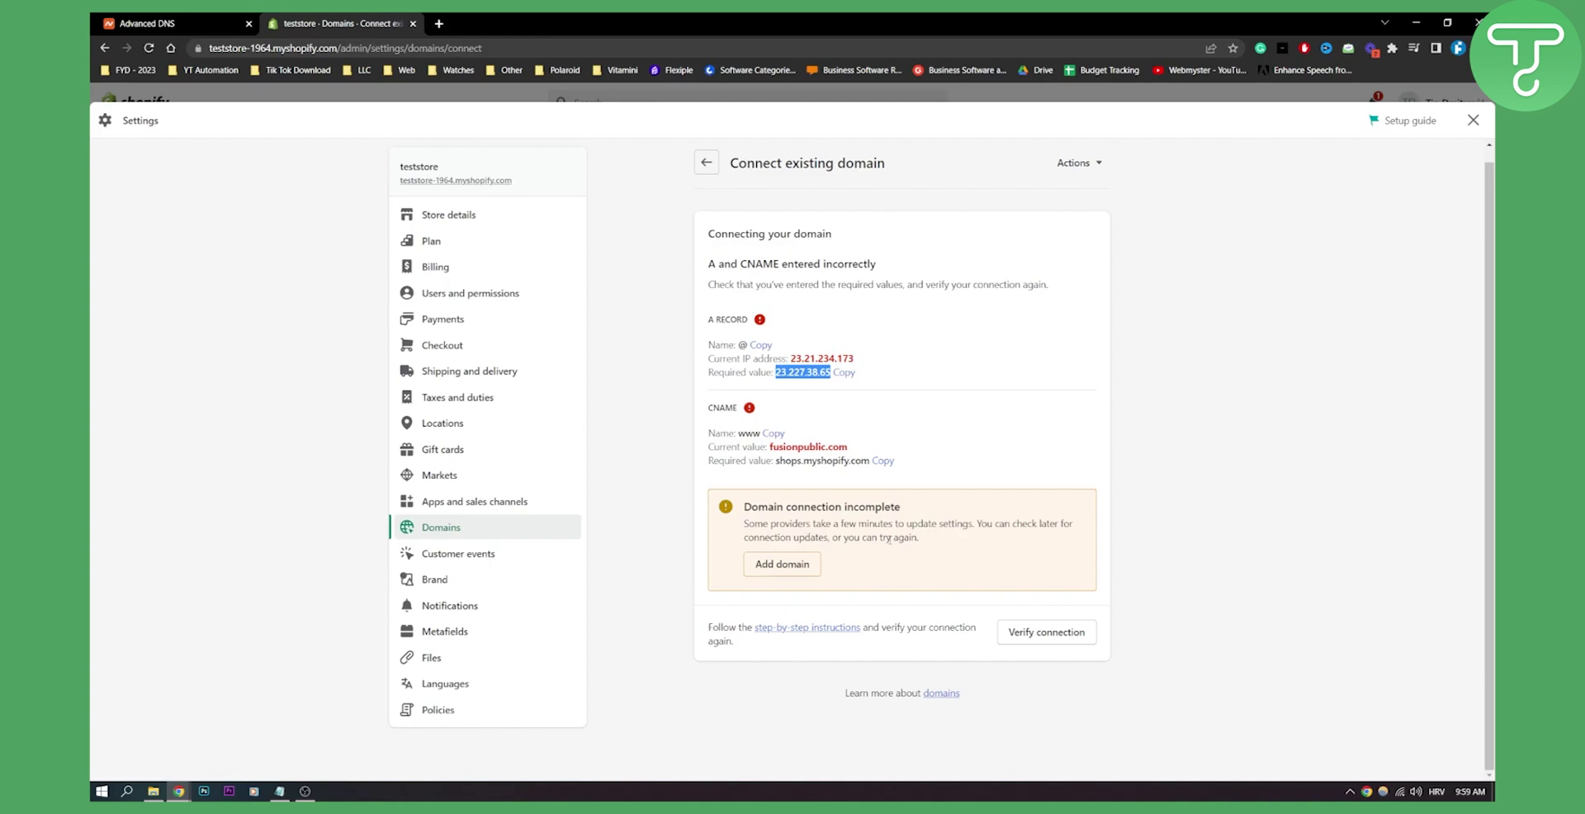
click(1064, 635)
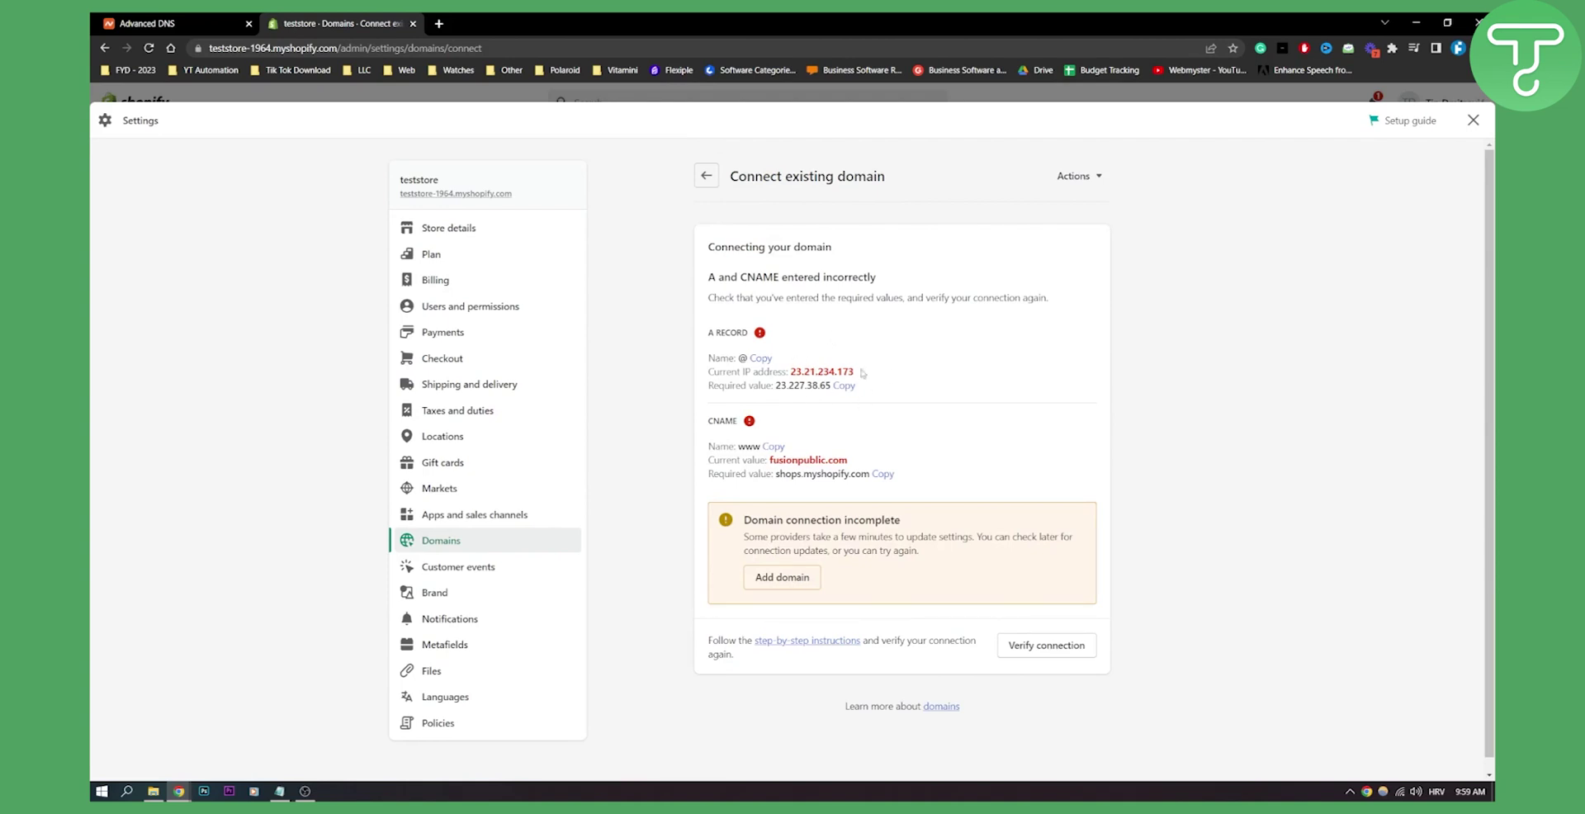
- Switch to Namecheap and delete all existing A, CNAME and TXT host records of fusionpublic.com
click(147, 16)
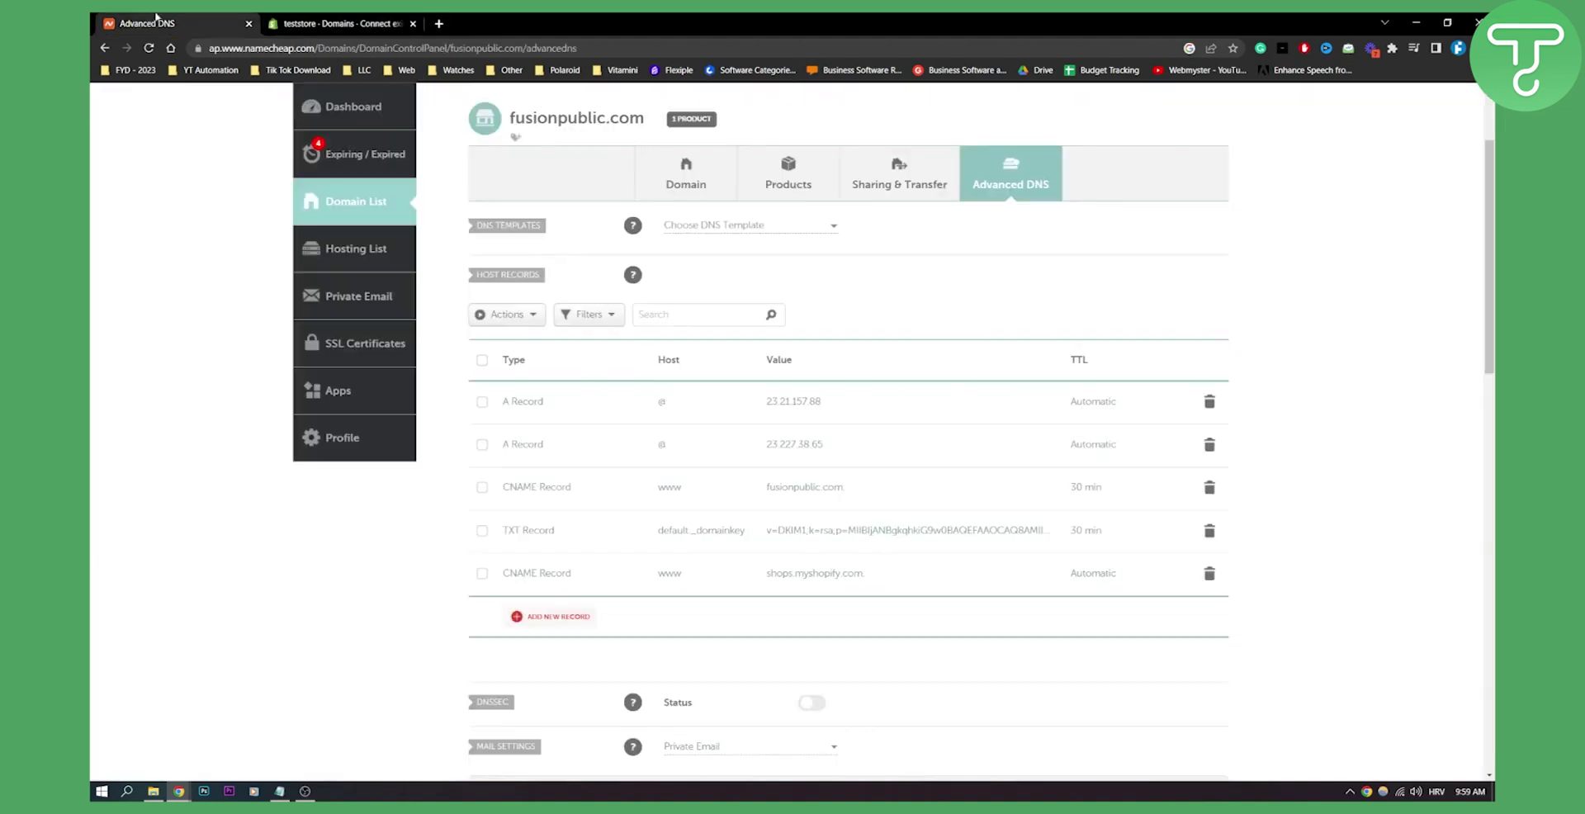
click(1209, 402)
click(1154, 469)
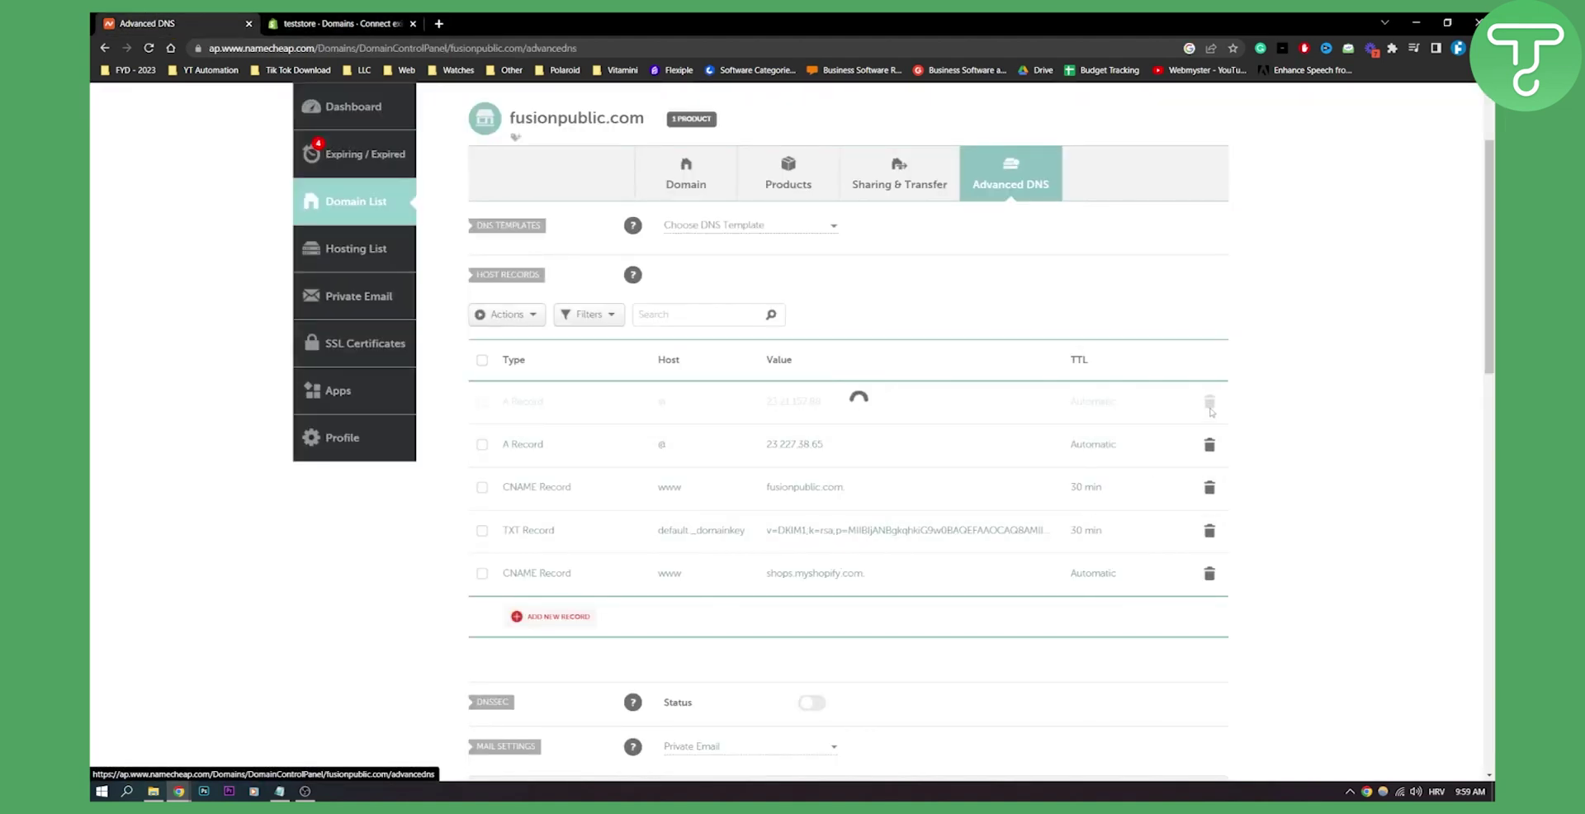
click(1209, 402)
click(1138, 466)
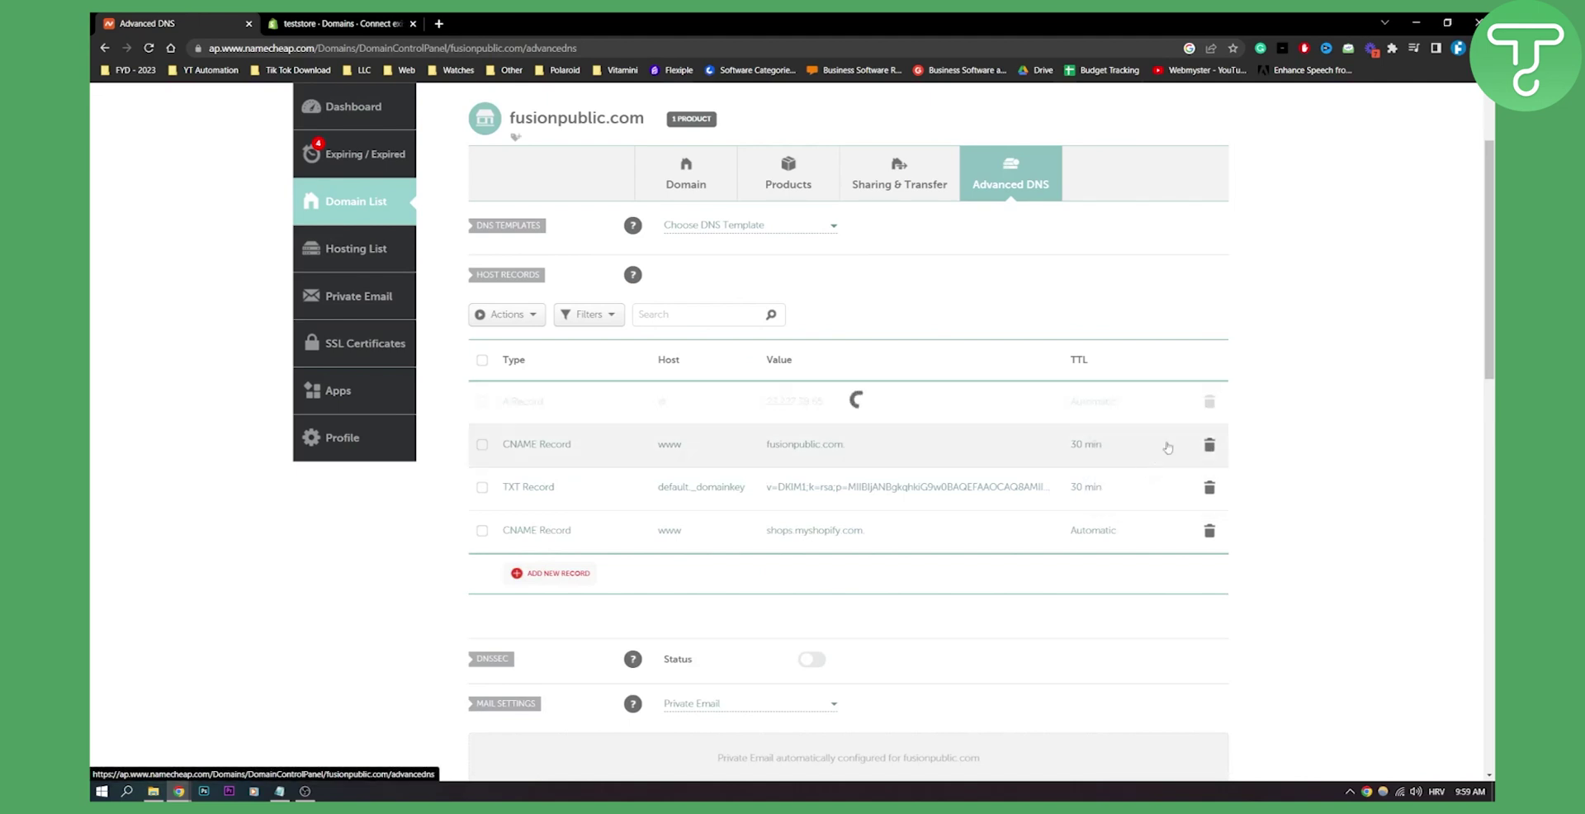
click(1209, 403)
click(1146, 465)
click(1210, 402)
click(1144, 467)
click(1210, 402)
click(1147, 465)
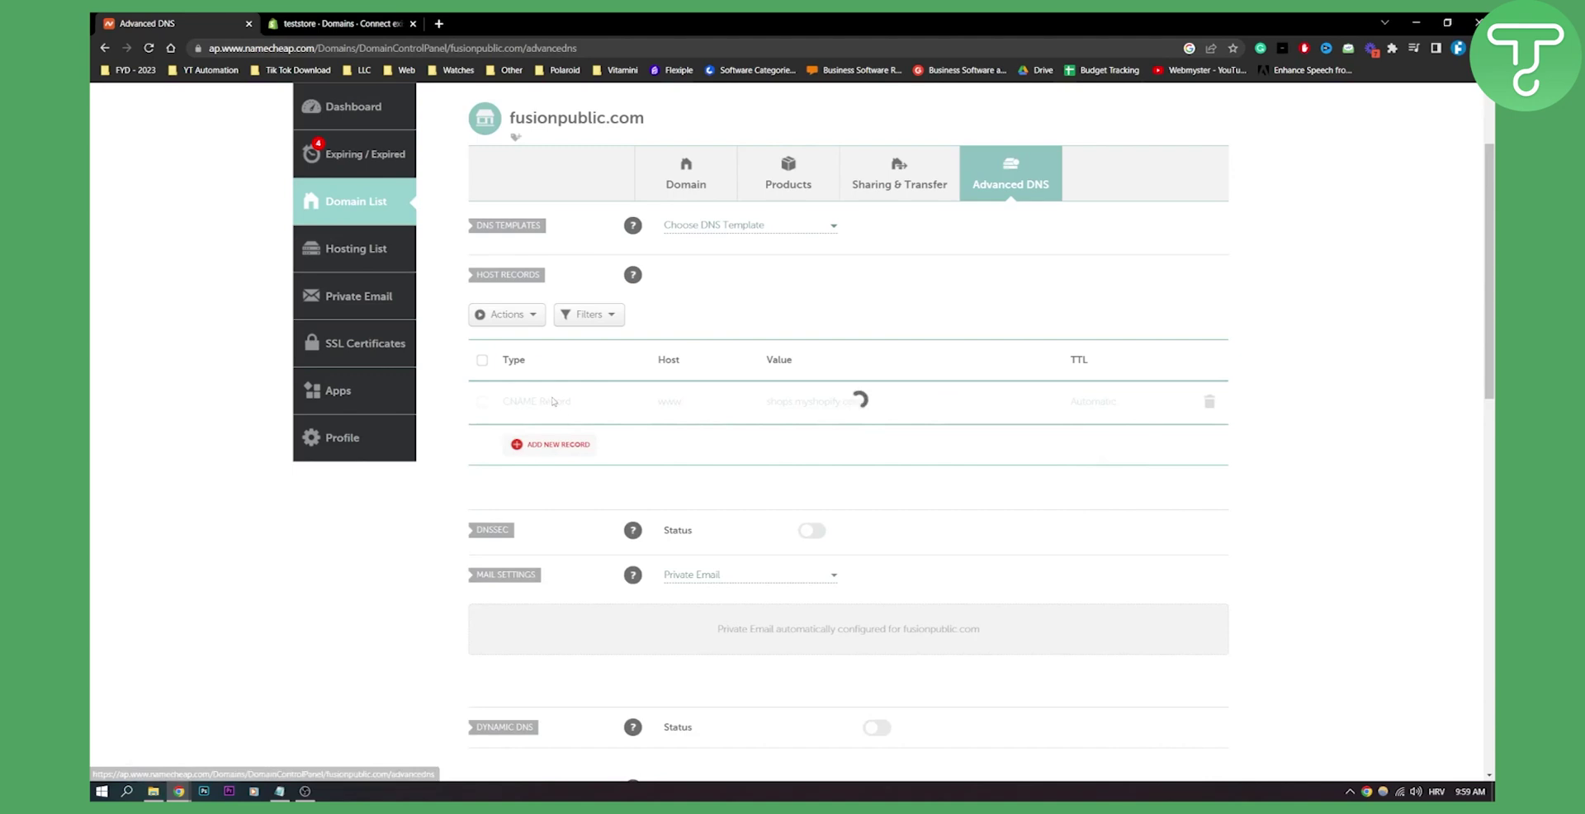
- Add a Namecheap A record with host @ and value 23.21.234.173, copied from Shopify's A record name and current IP address
click(554, 444)
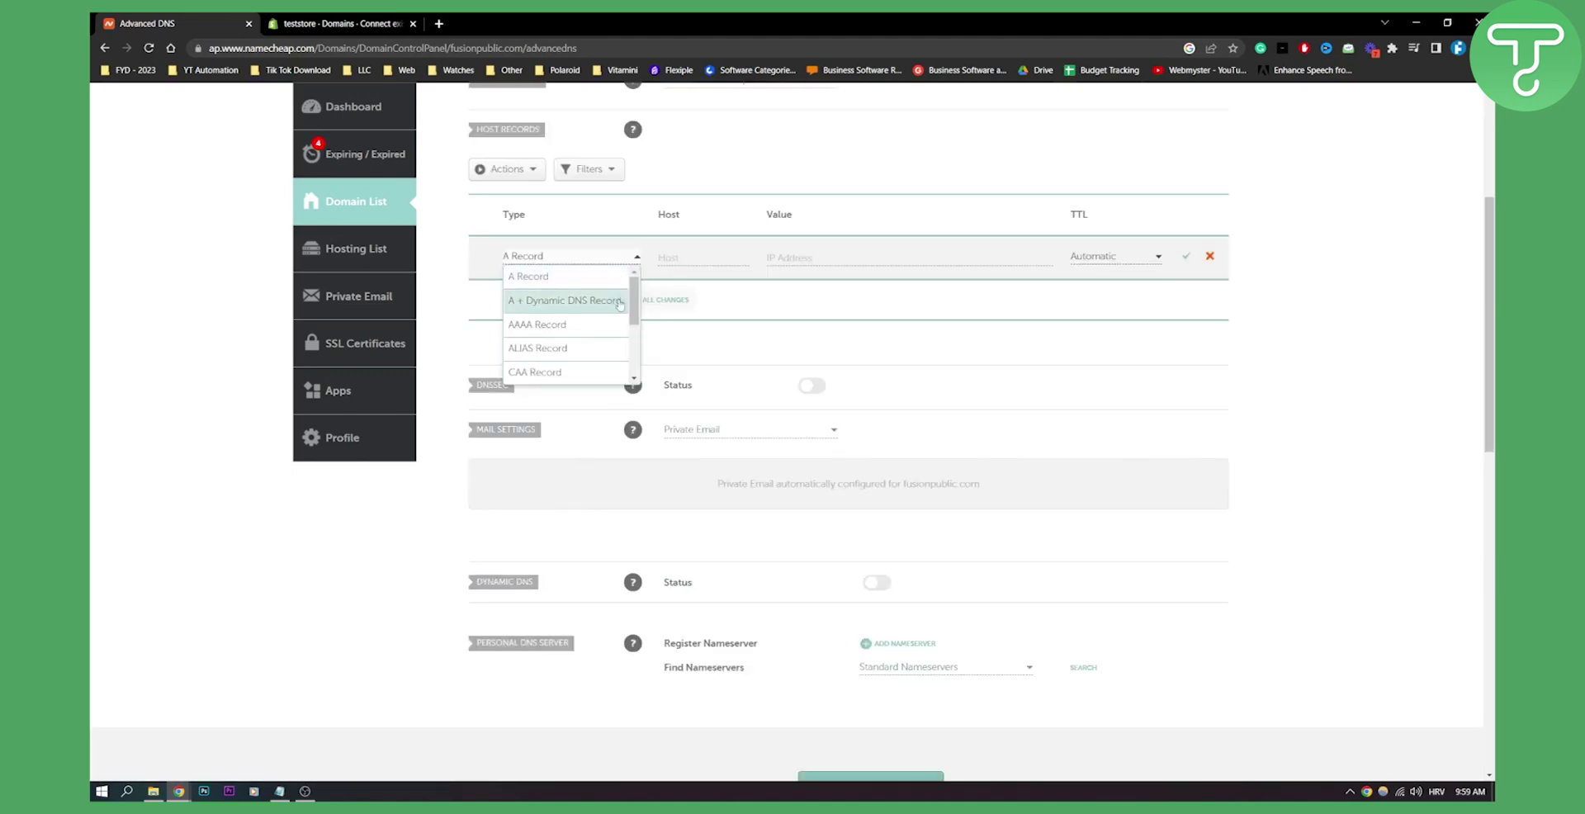
click(528, 276)
click(339, 23)
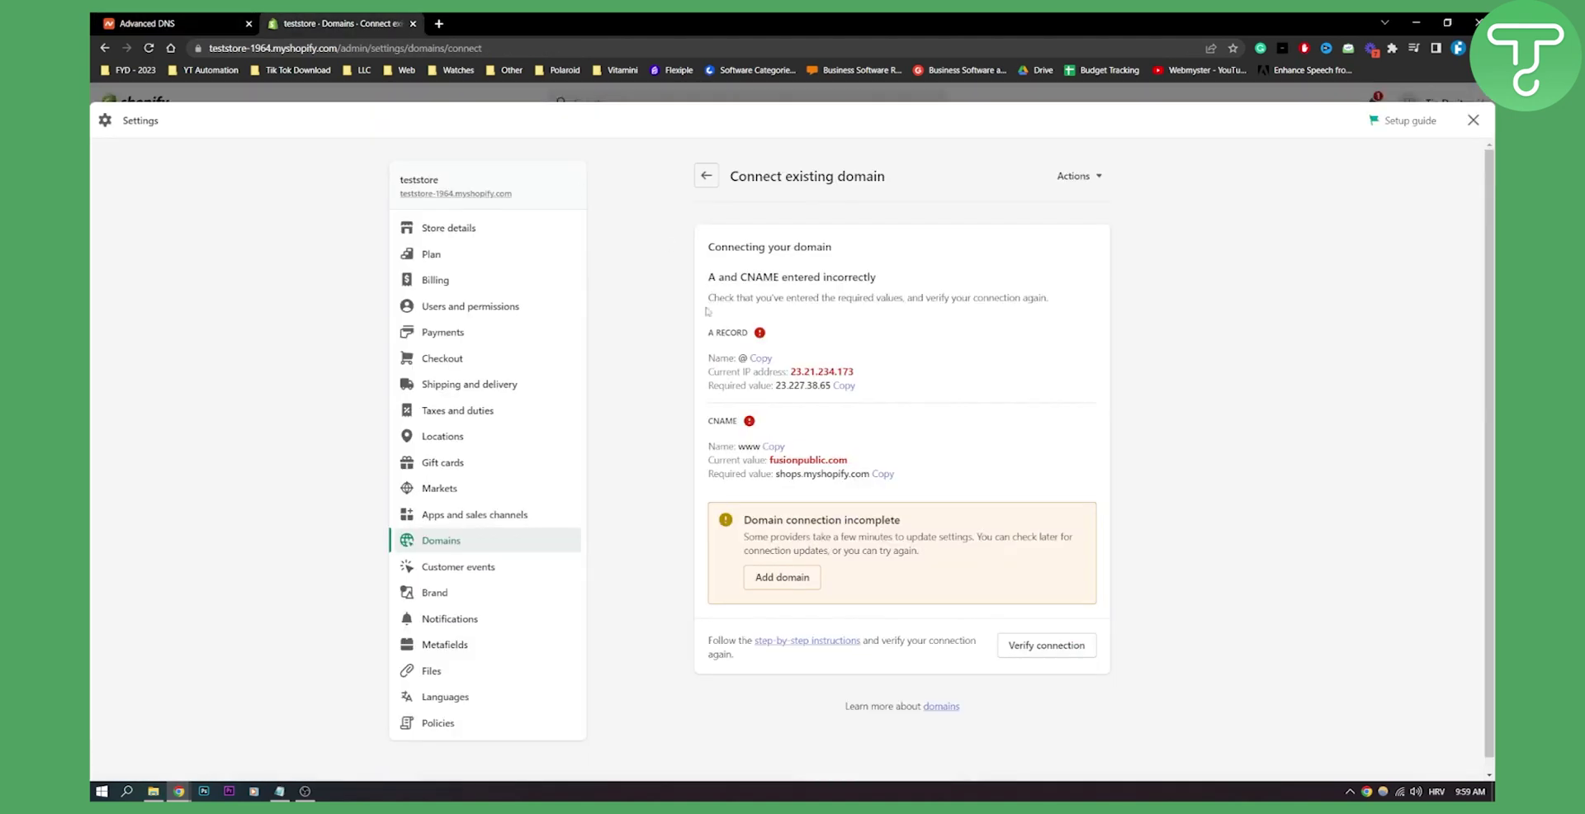
click(761, 358)
click(211, 23)
click(708, 255)
click(339, 24)
drag(855, 372, 790, 372)
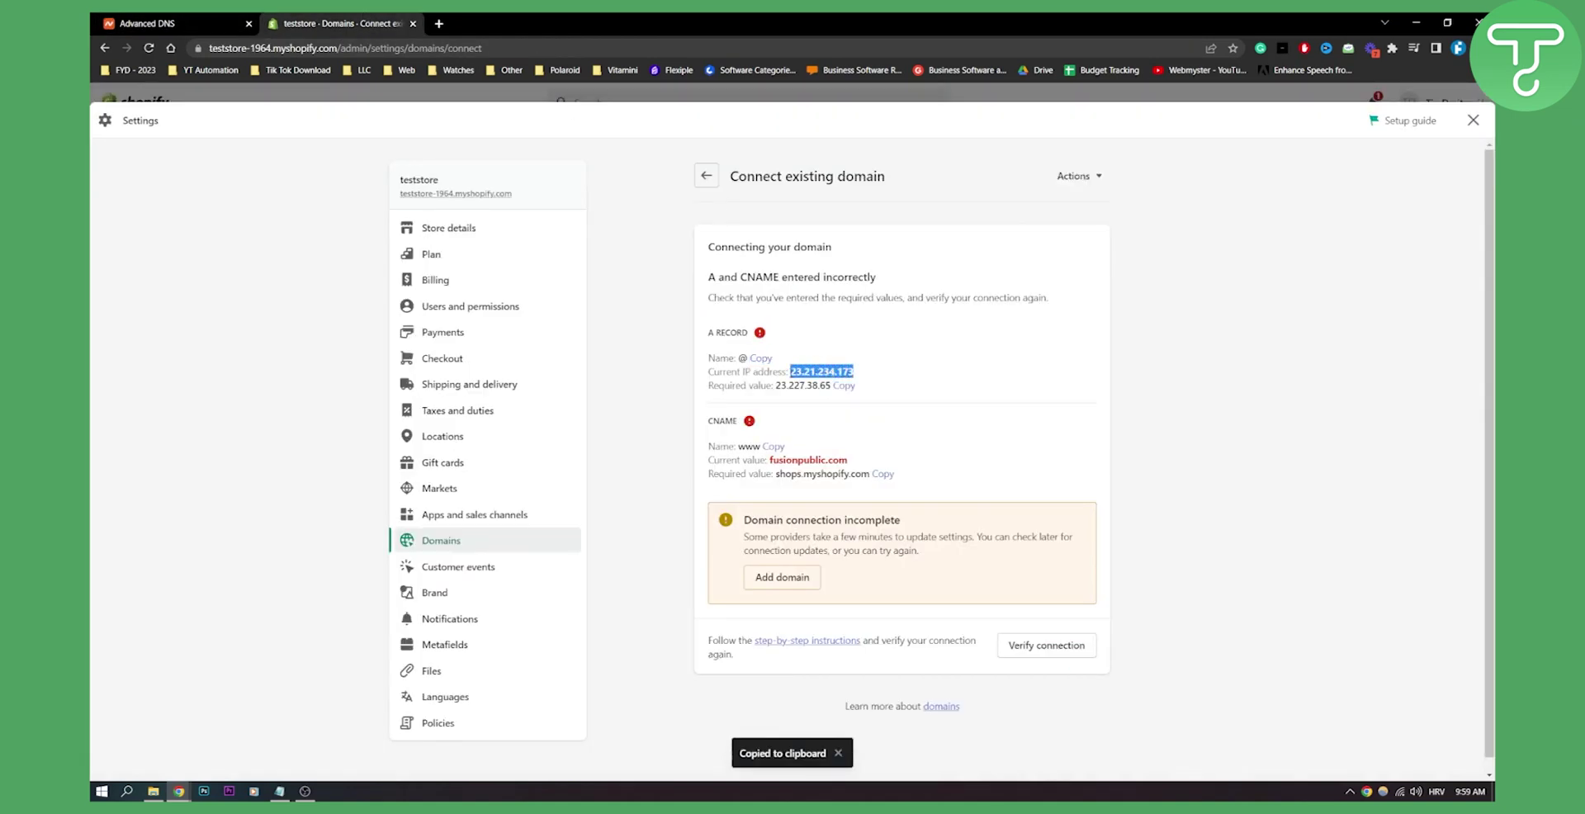
click(192, 17)
click(834, 256)
key(ctrl+v)
click(1186, 257)
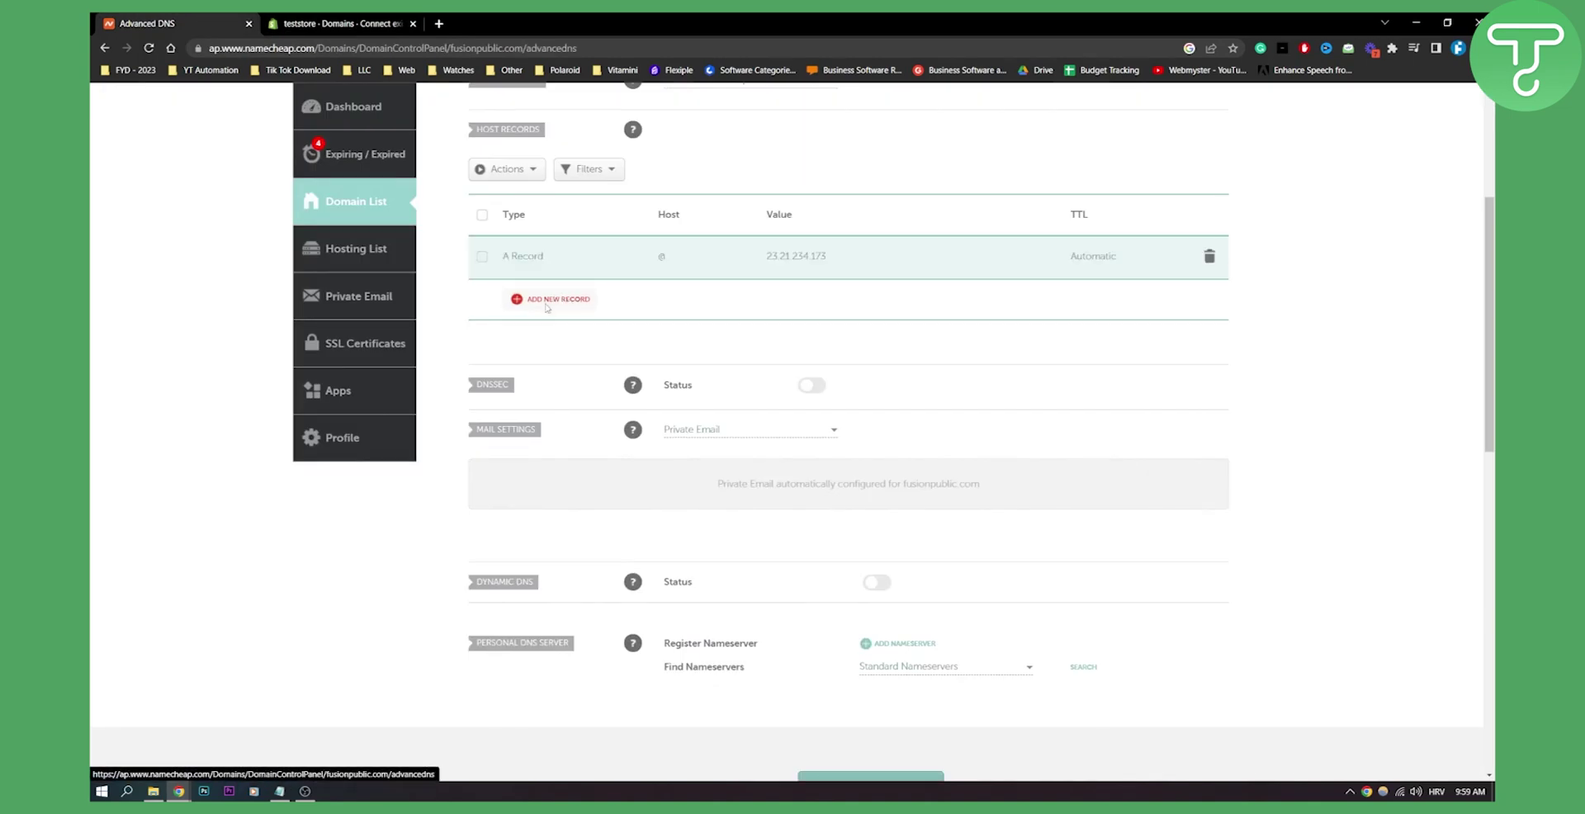
- Add another Namecheap A record with host @ and Shopify's required A record value 23.227.38.65
click(546, 299)
click(700, 326)
click(325, 20)
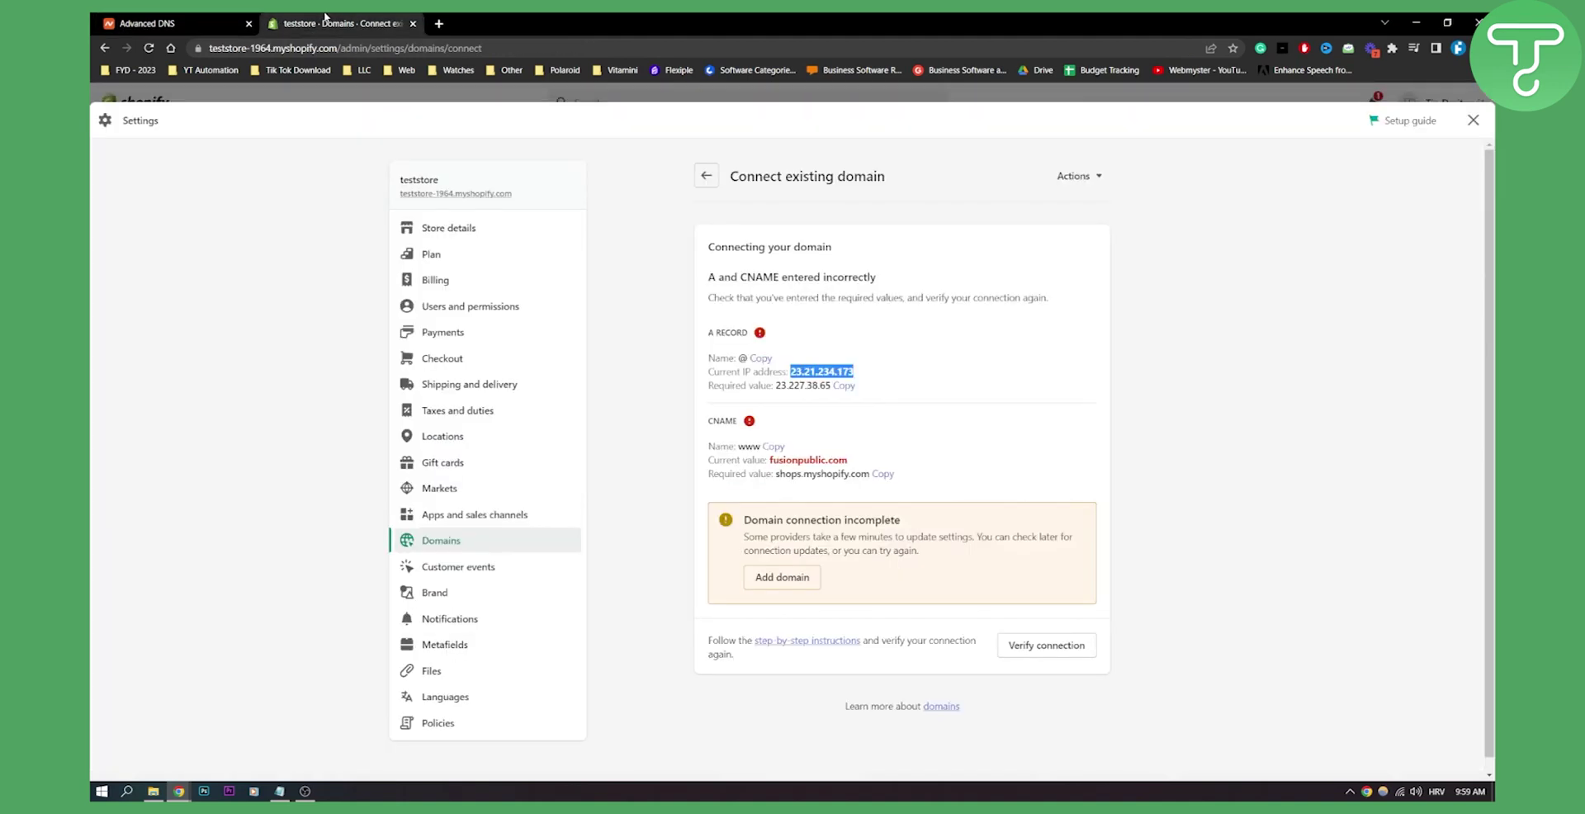
drag(777, 385, 830, 385)
right_click(821, 385)
click(850, 395)
click(200, 17)
click(715, 298)
text(@)
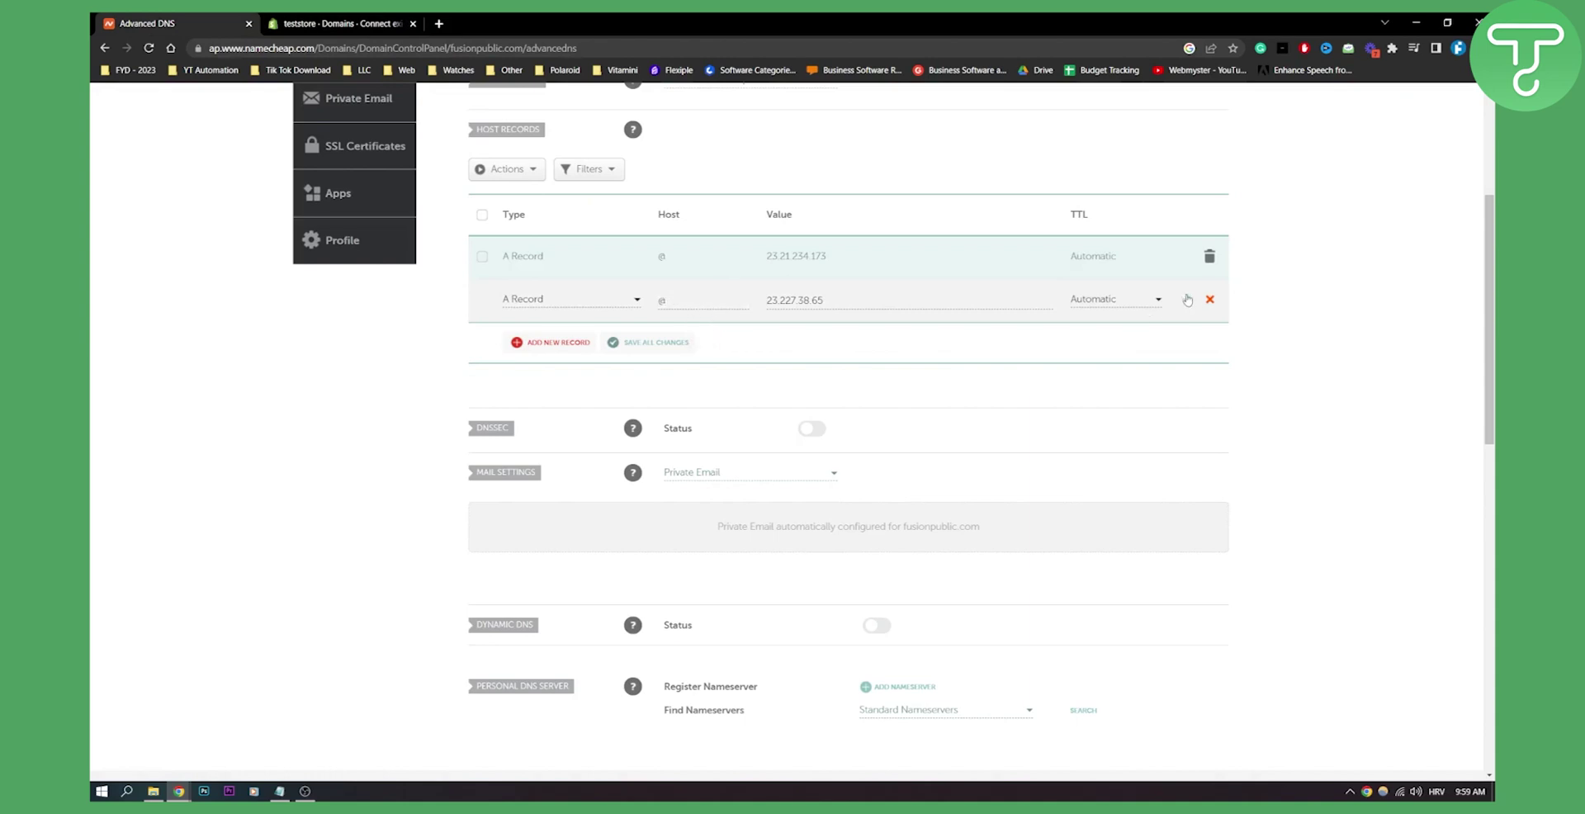
click(1186, 299)
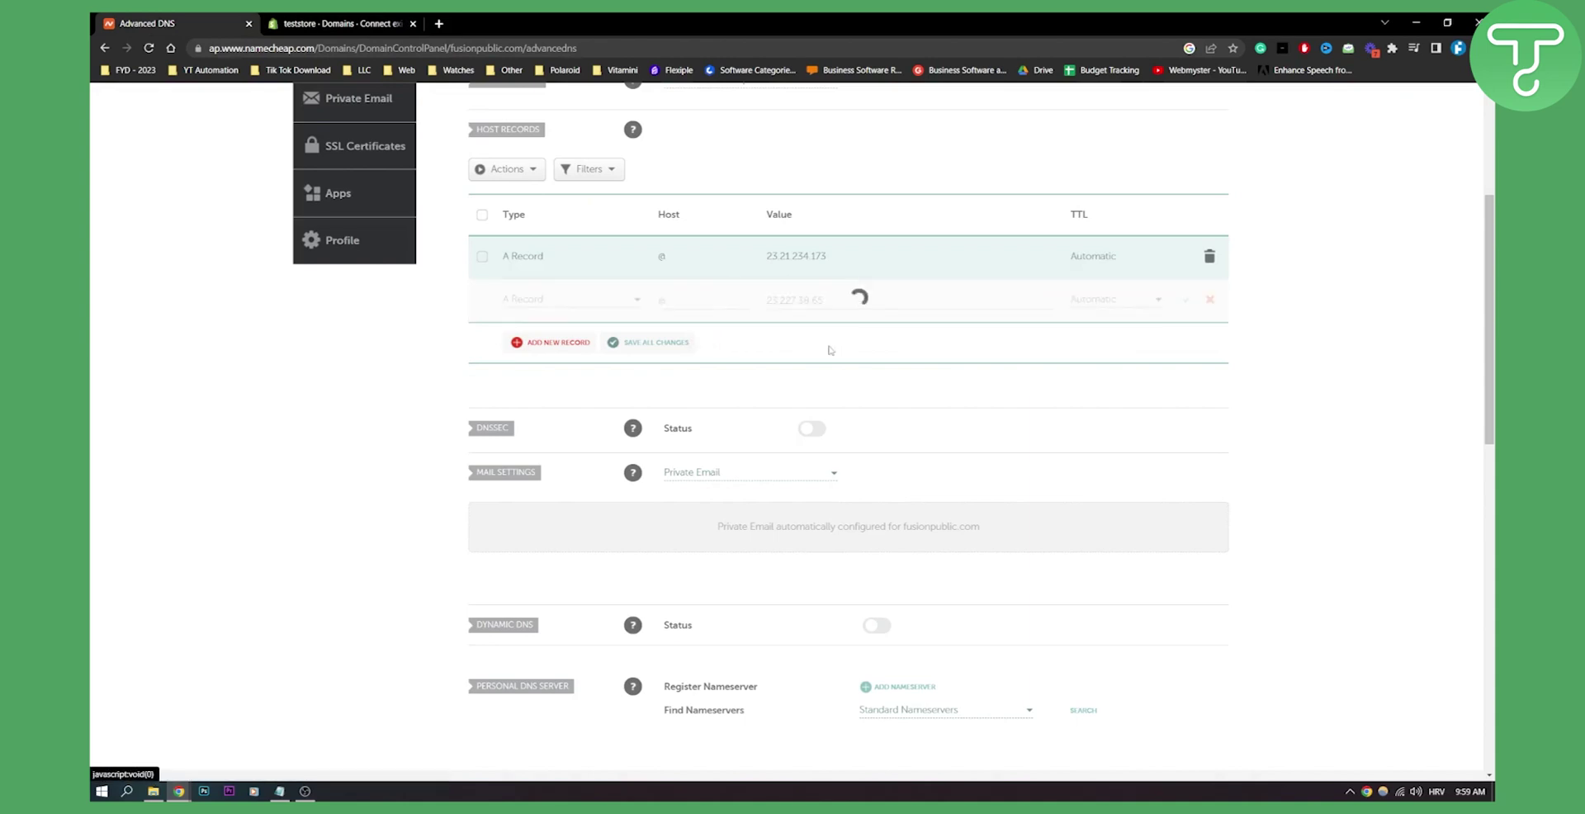
- Start a third host record in Namecheap and set its type to CNAME Record
click(559, 343)
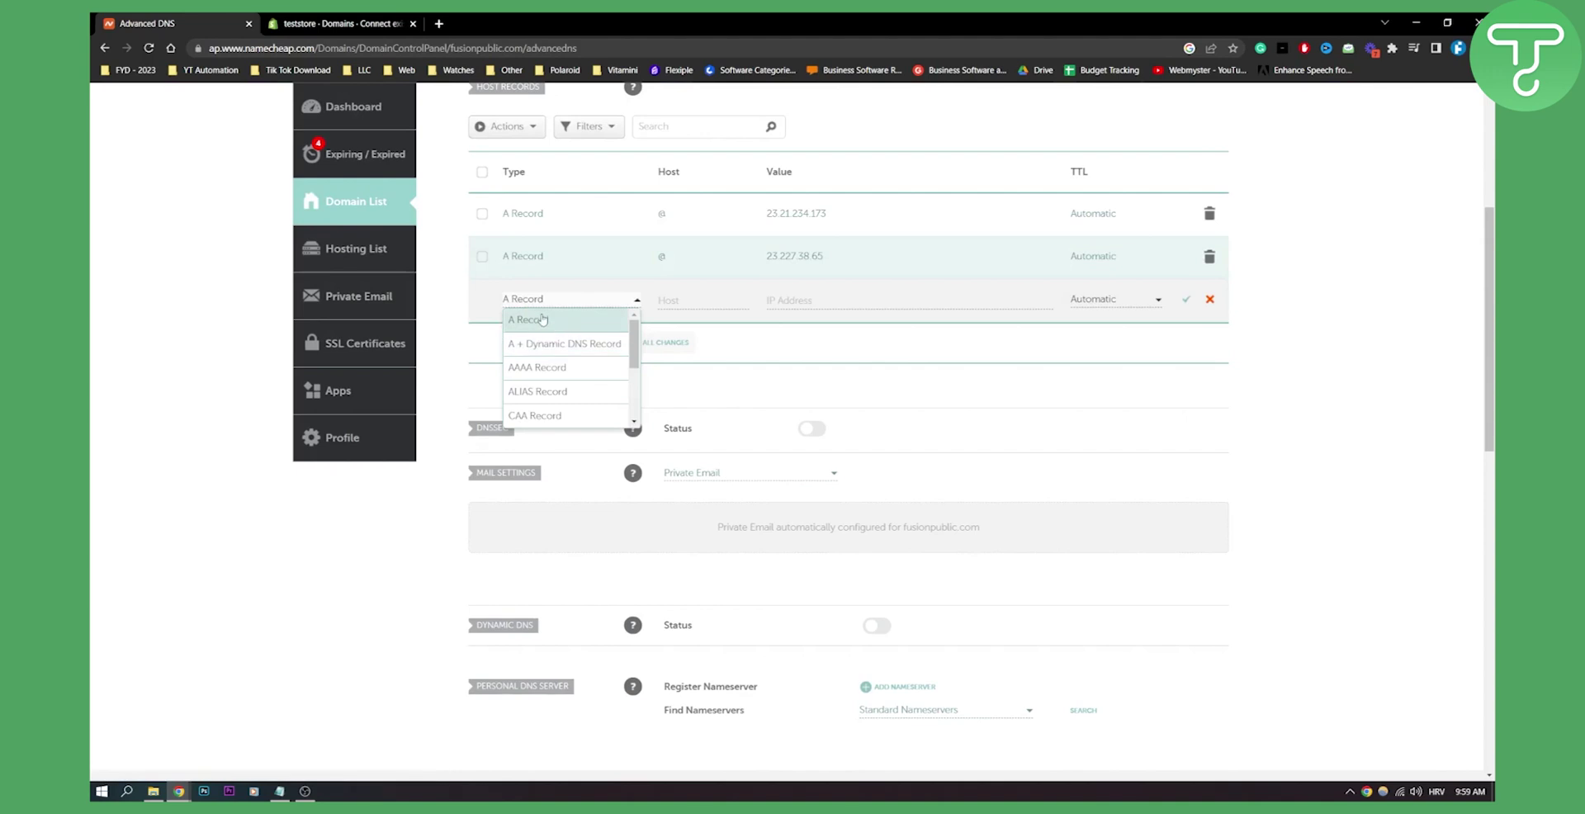
scroll(543, 319, down, 6)
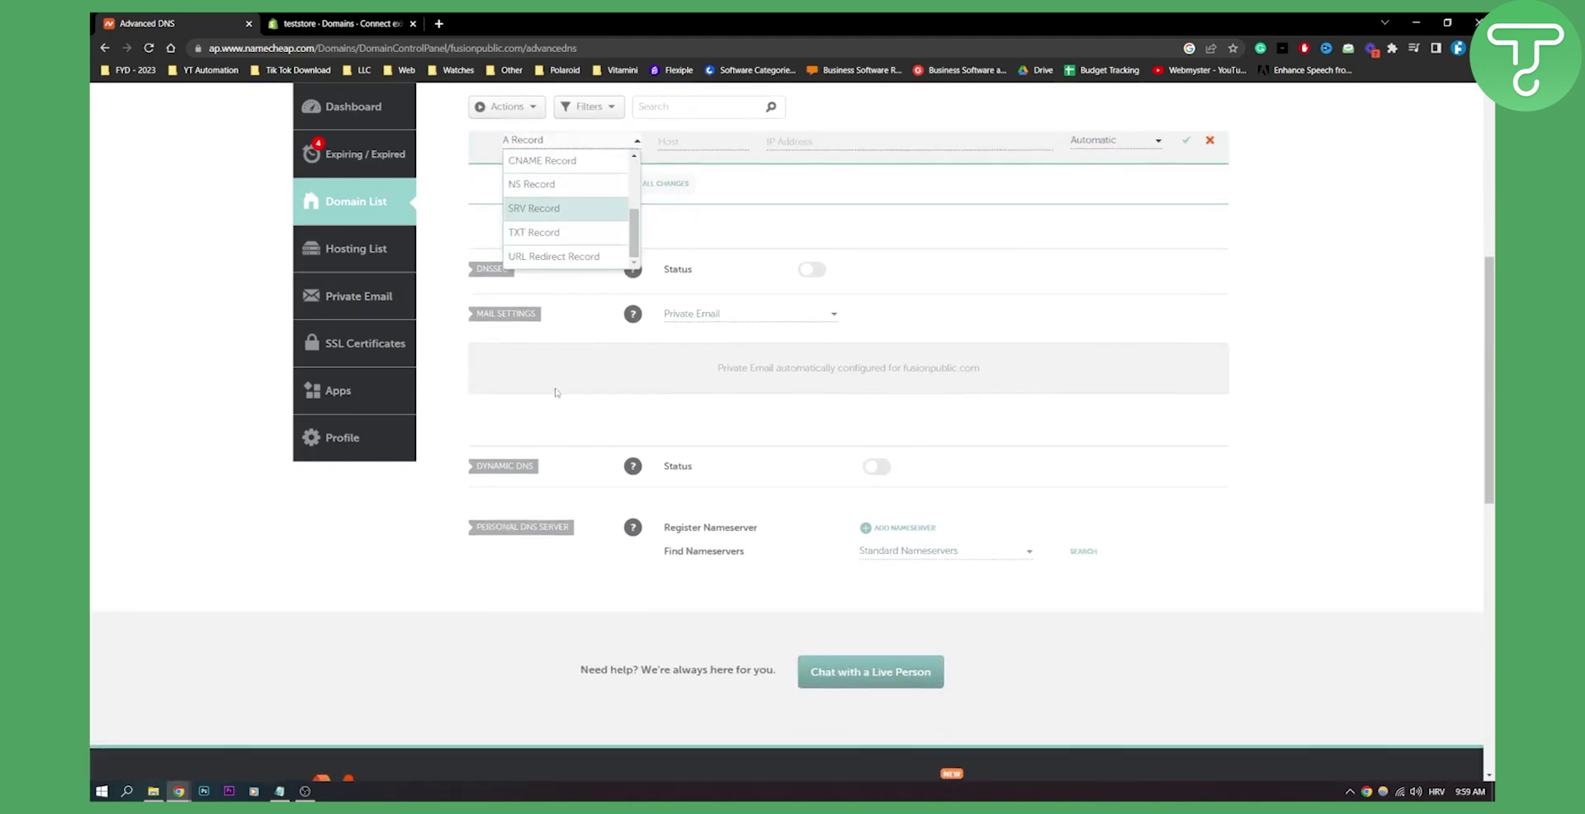
scroll(561, 387, up, 5)
scroll(570, 429, up, 1)
click(570, 454)
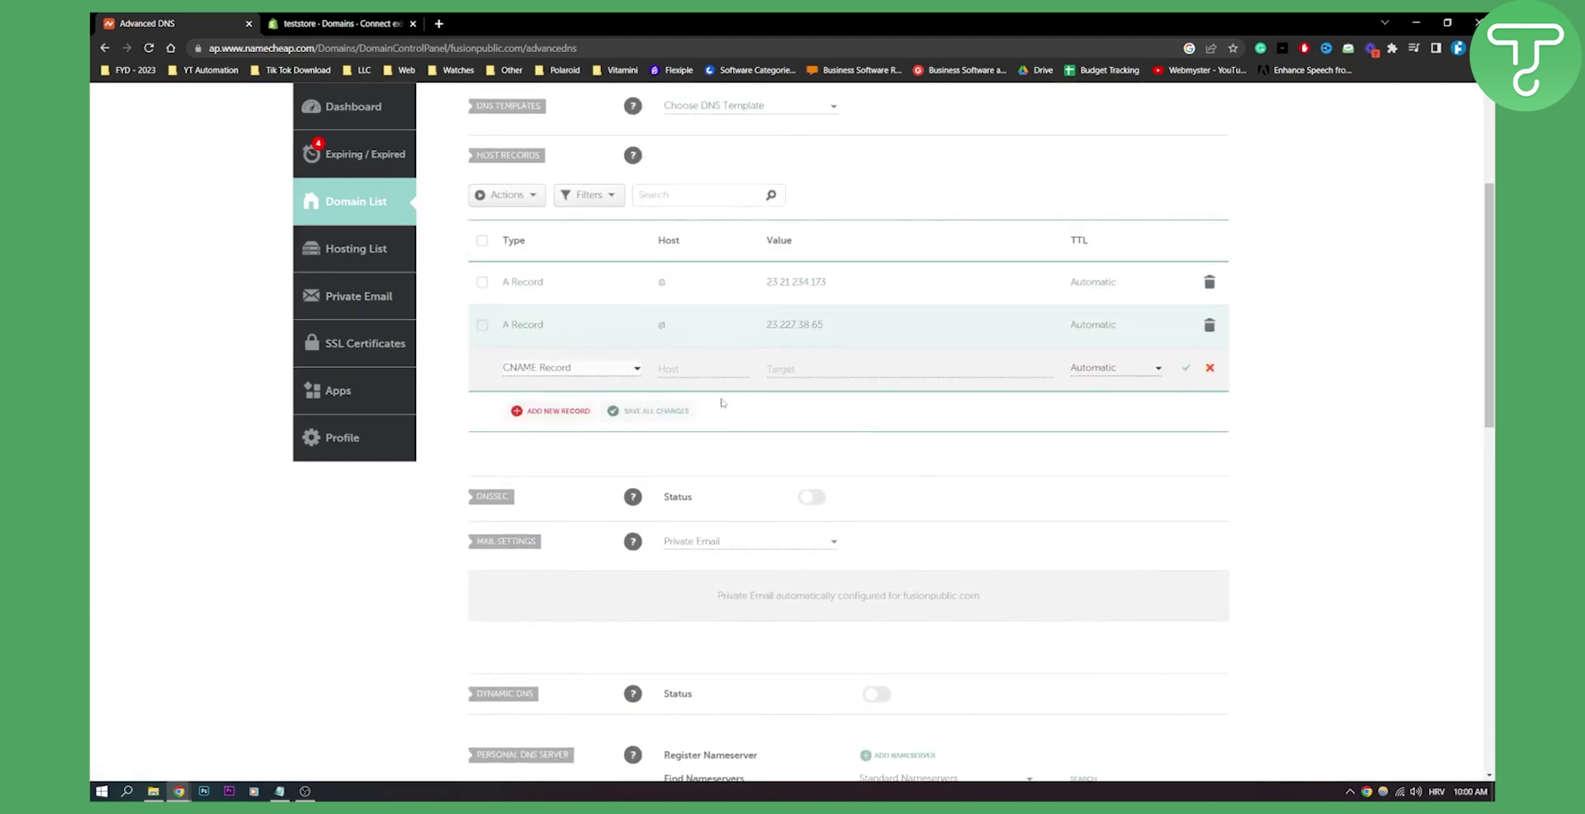
- Copy Shopify's current CNAME value and fill the new Namecheap CNAME record with host www and value fusionpublic.com
click(349, 21)
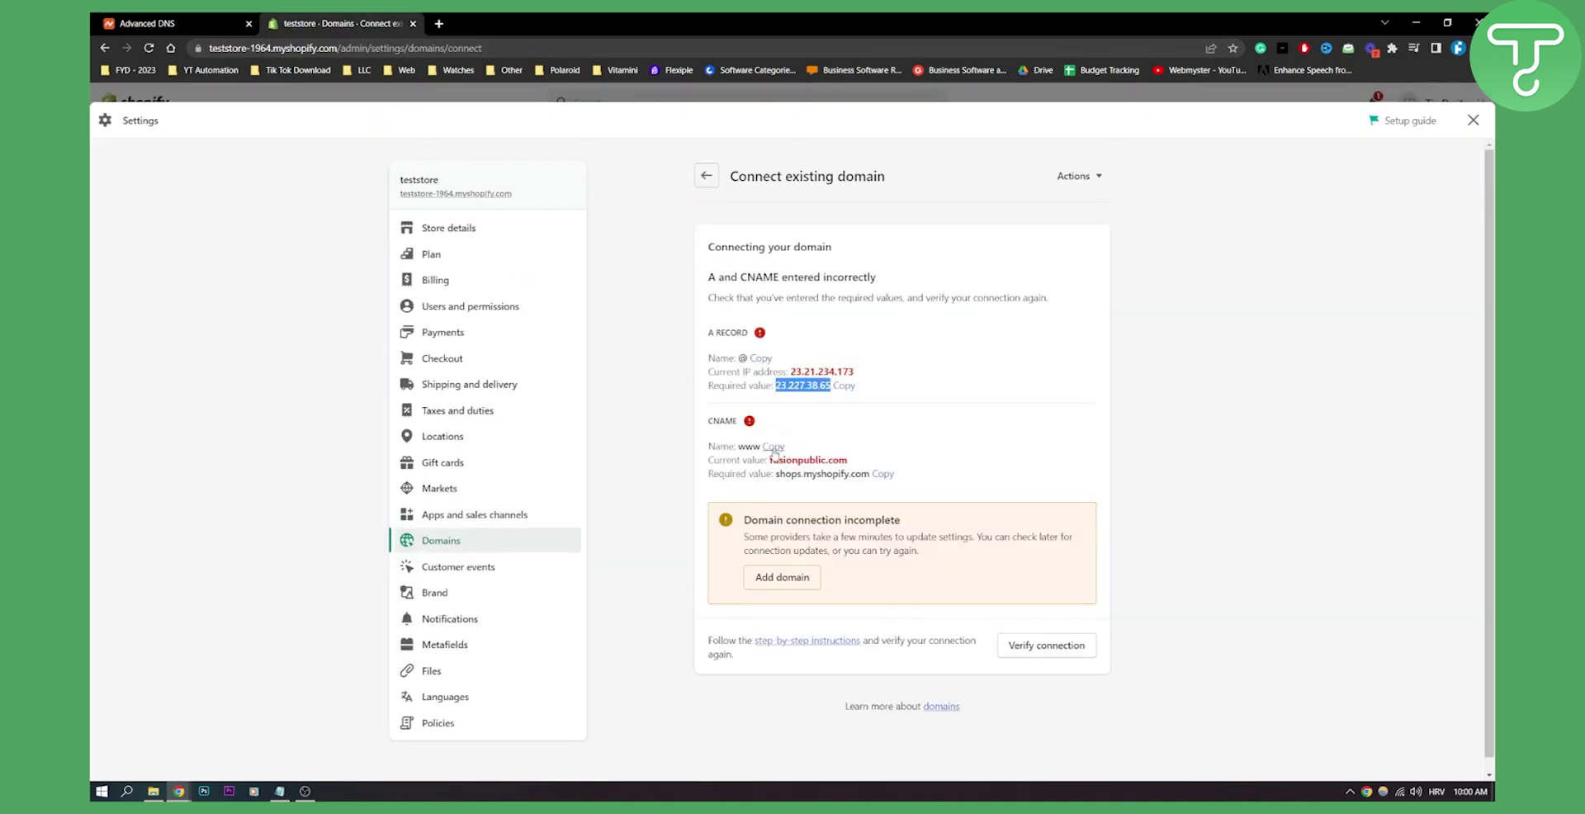
triple_click(804, 459)
drag(850, 459, 770, 459)
right_click(775, 460)
click(808, 471)
click(166, 23)
click(826, 369)
key(ctrl+v)
click(703, 366)
text(www)
- Add a second Namecheap CNAME record with host www and Shopify's required value shops.myshopify.com, and save the new records
click(353, 23)
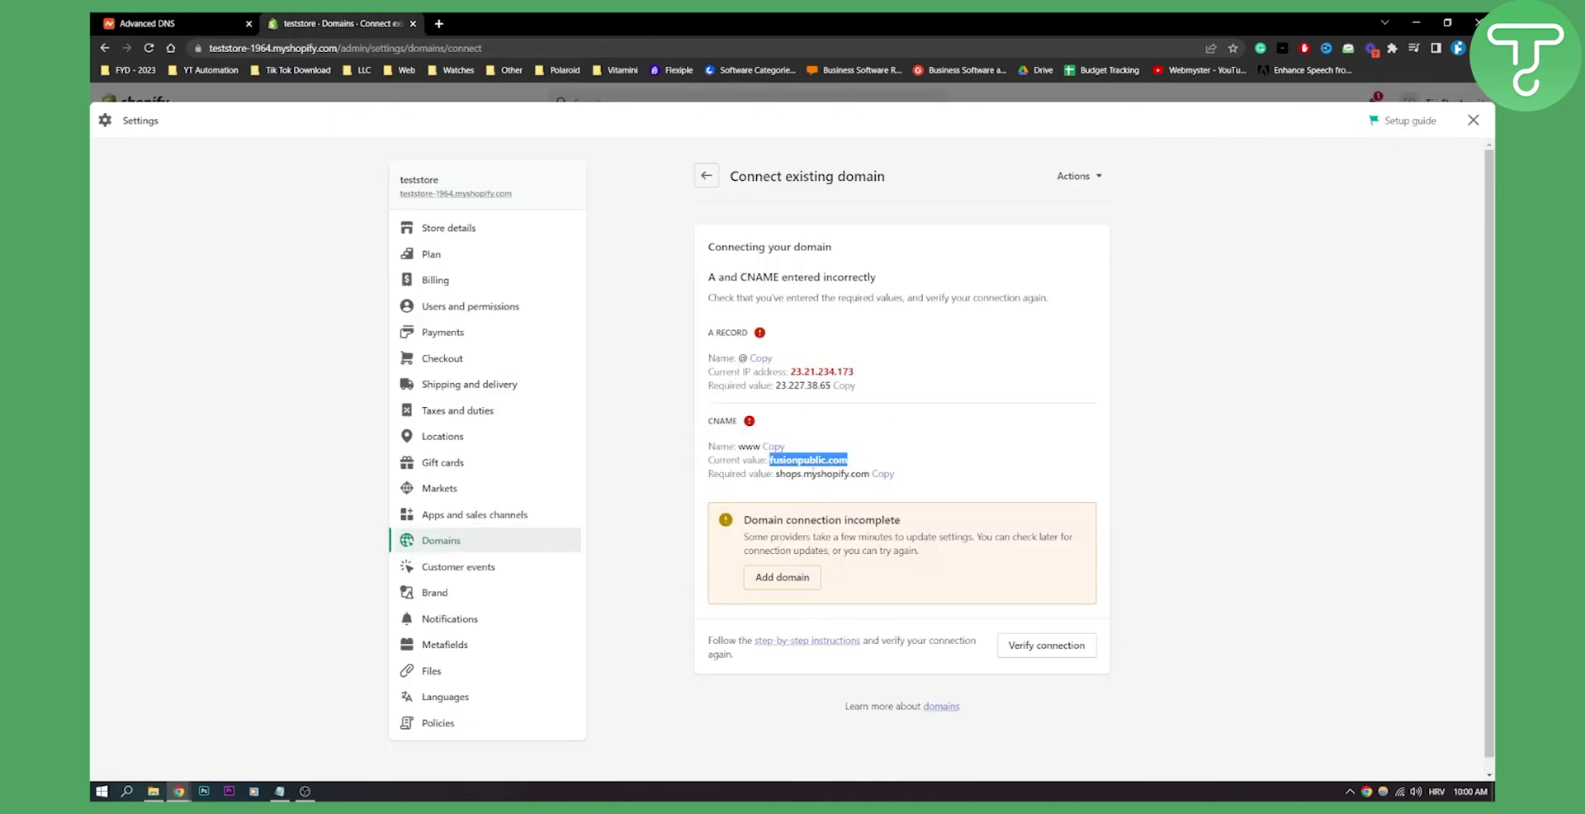
drag(776, 473, 870, 474)
right_click(855, 471)
click(888, 482)
click(165, 23)
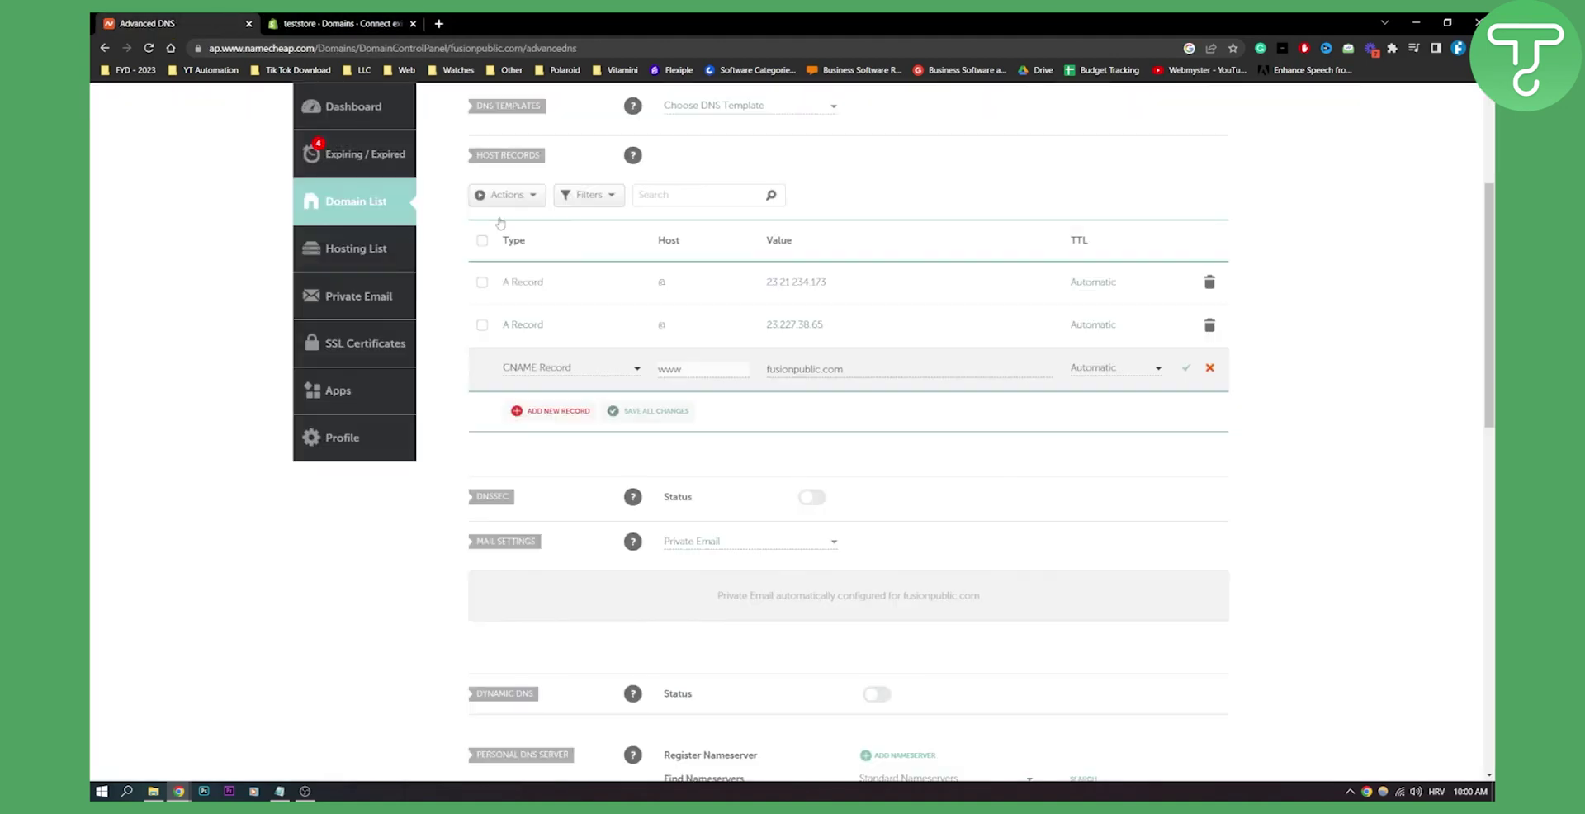
click(558, 411)
click(542, 348)
click(875, 279)
key(ctrl+v)
click(706, 281)
text(www)
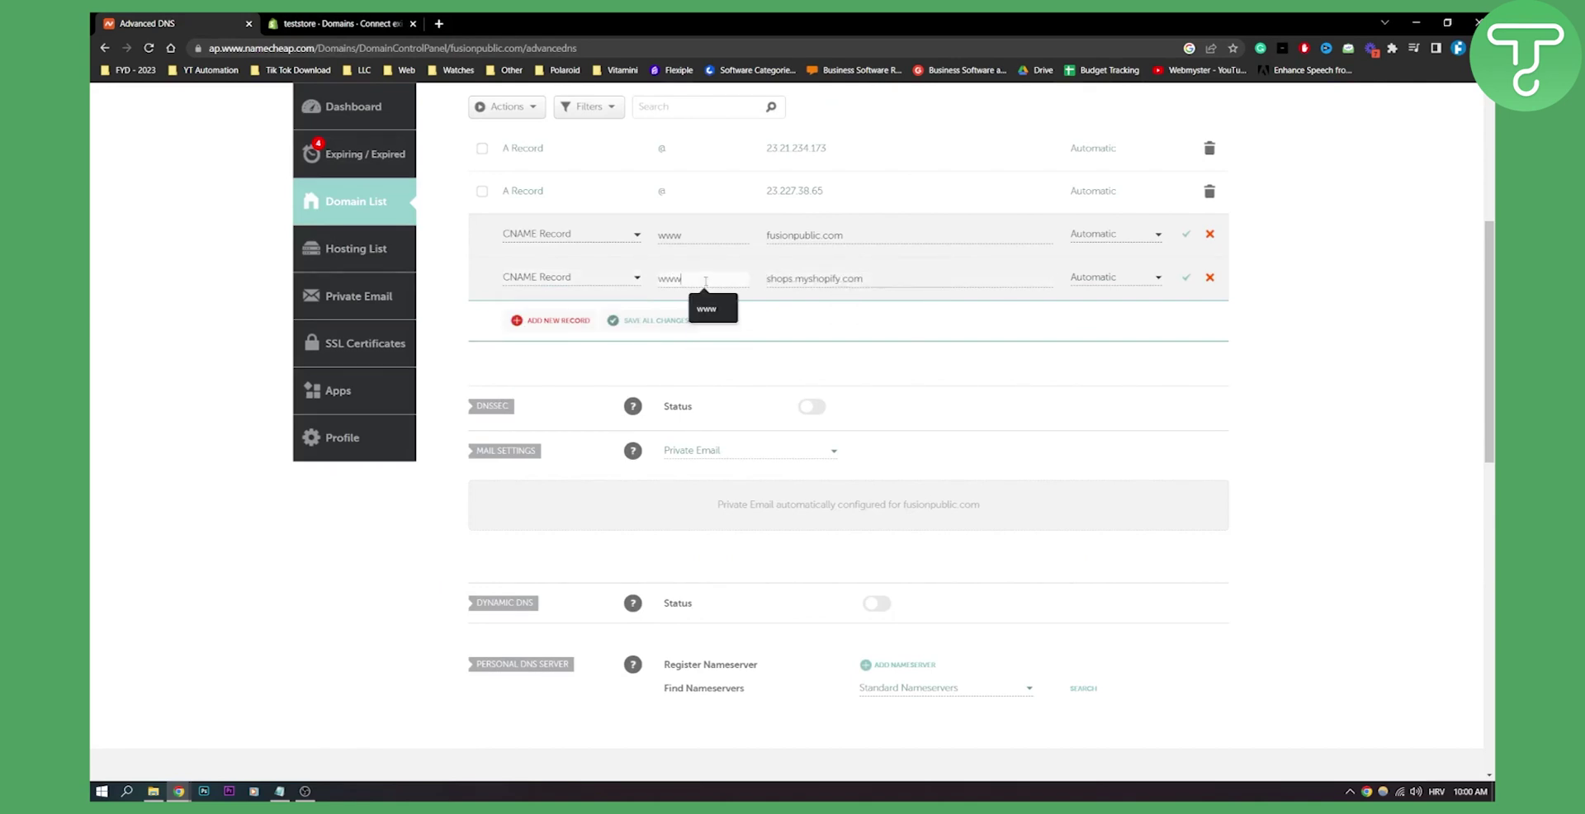
click(1186, 279)
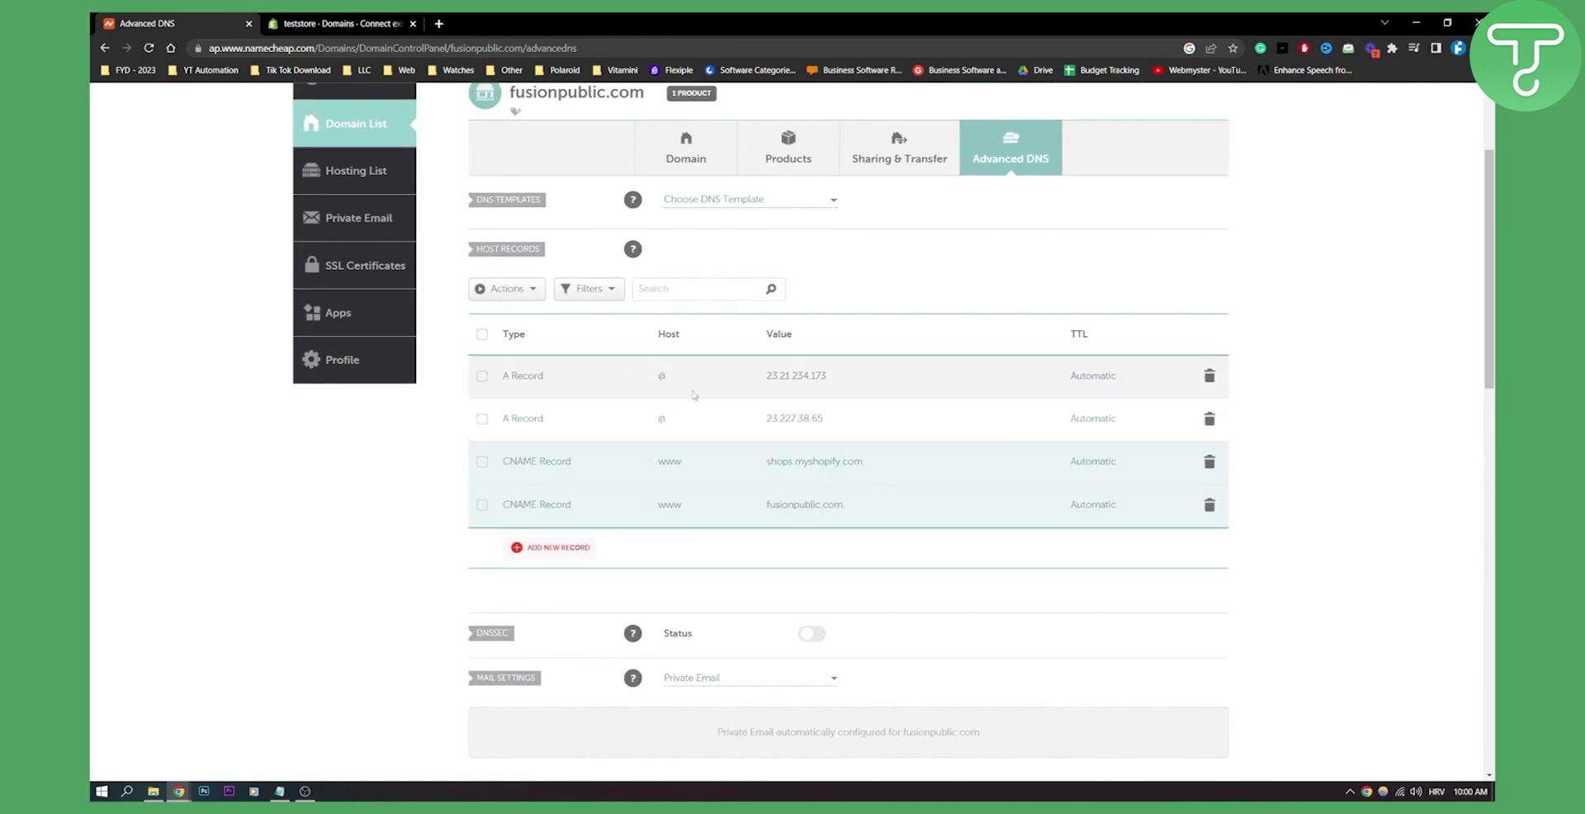
- Return to Shopify, verify the domain connection, check the CNAME's current value, and repeat the verification
click(339, 23)
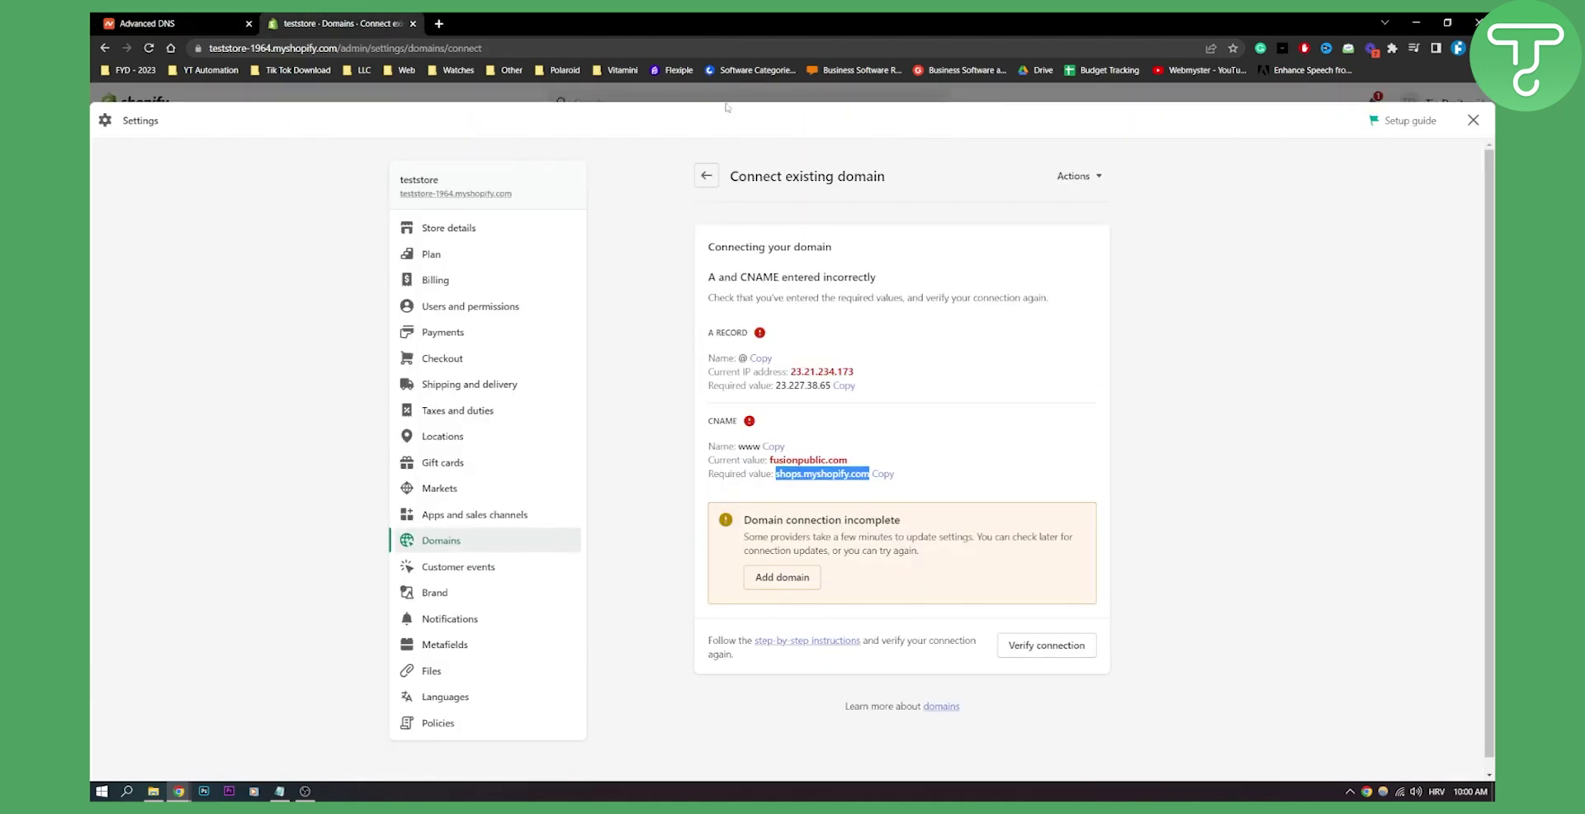
click(1055, 648)
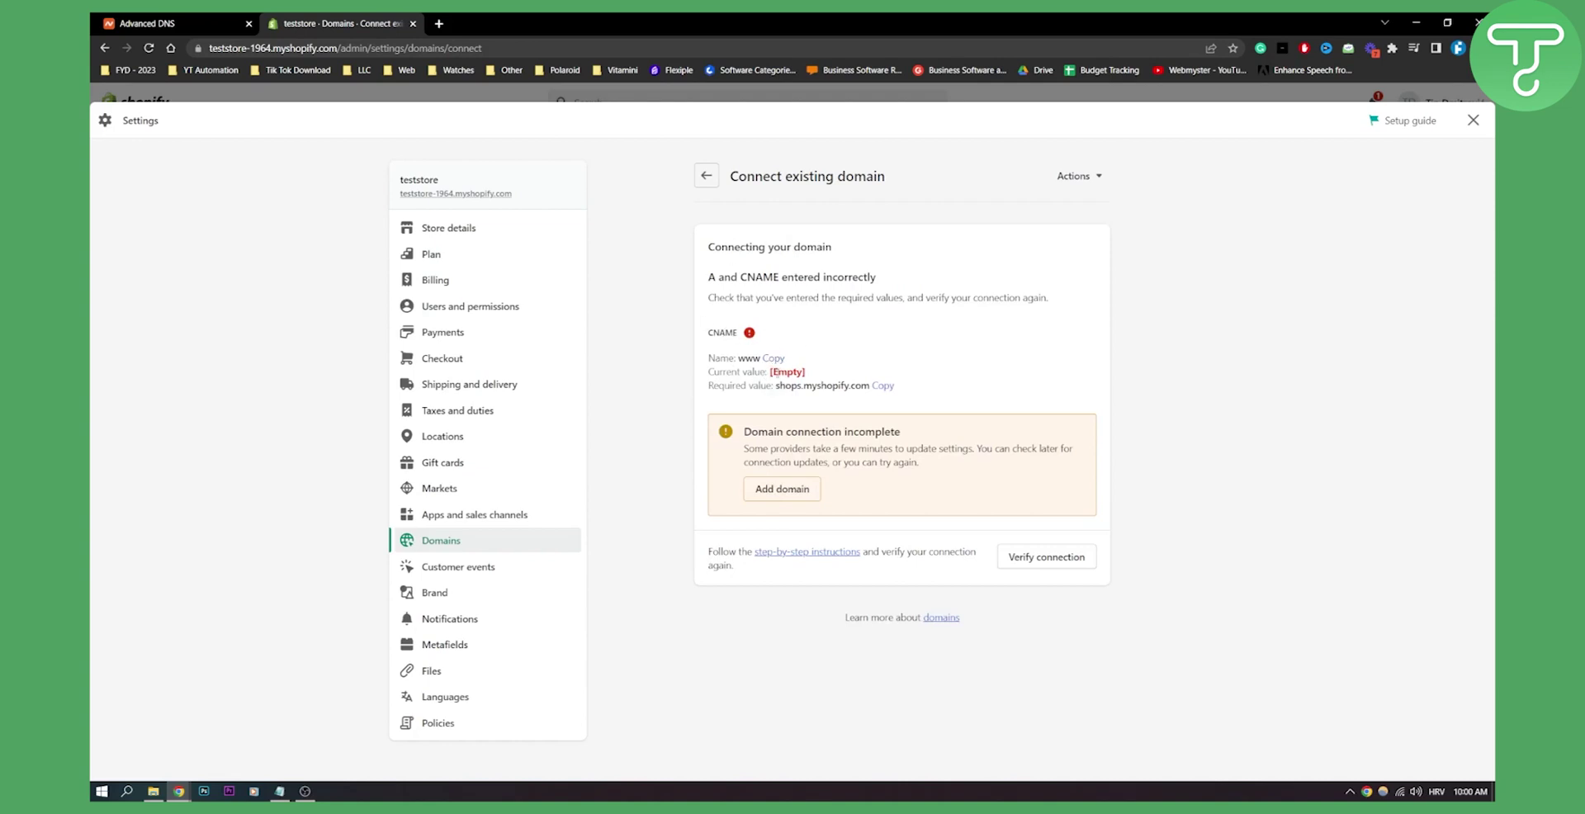
drag(769, 372, 807, 372)
click(807, 372)
click(1050, 557)
- Review the CNAME records in Namecheap and run Shopify's connection verification once more
click(180, 27)
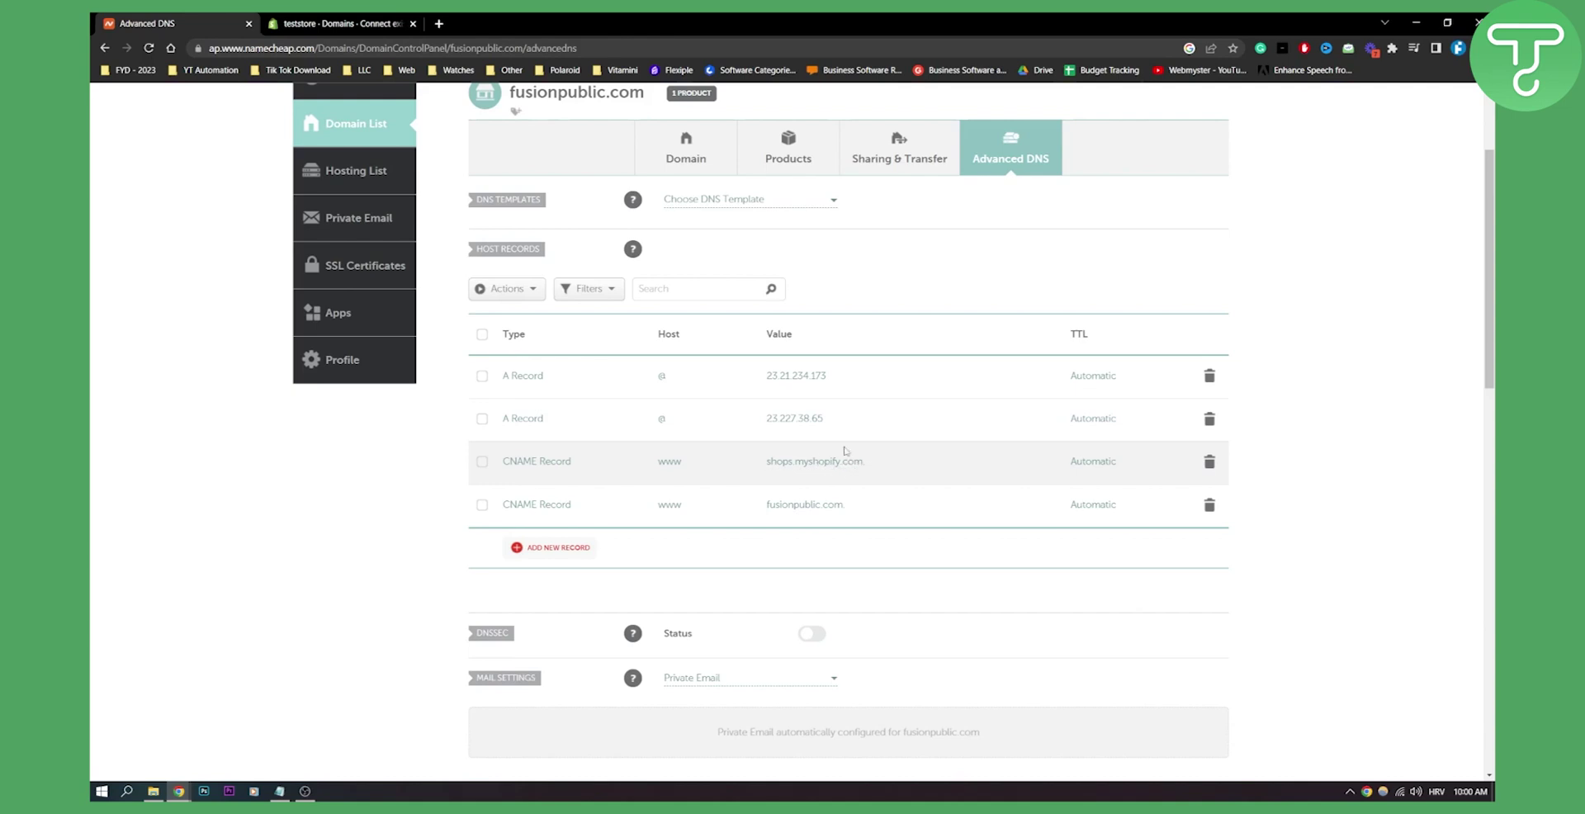
click(342, 23)
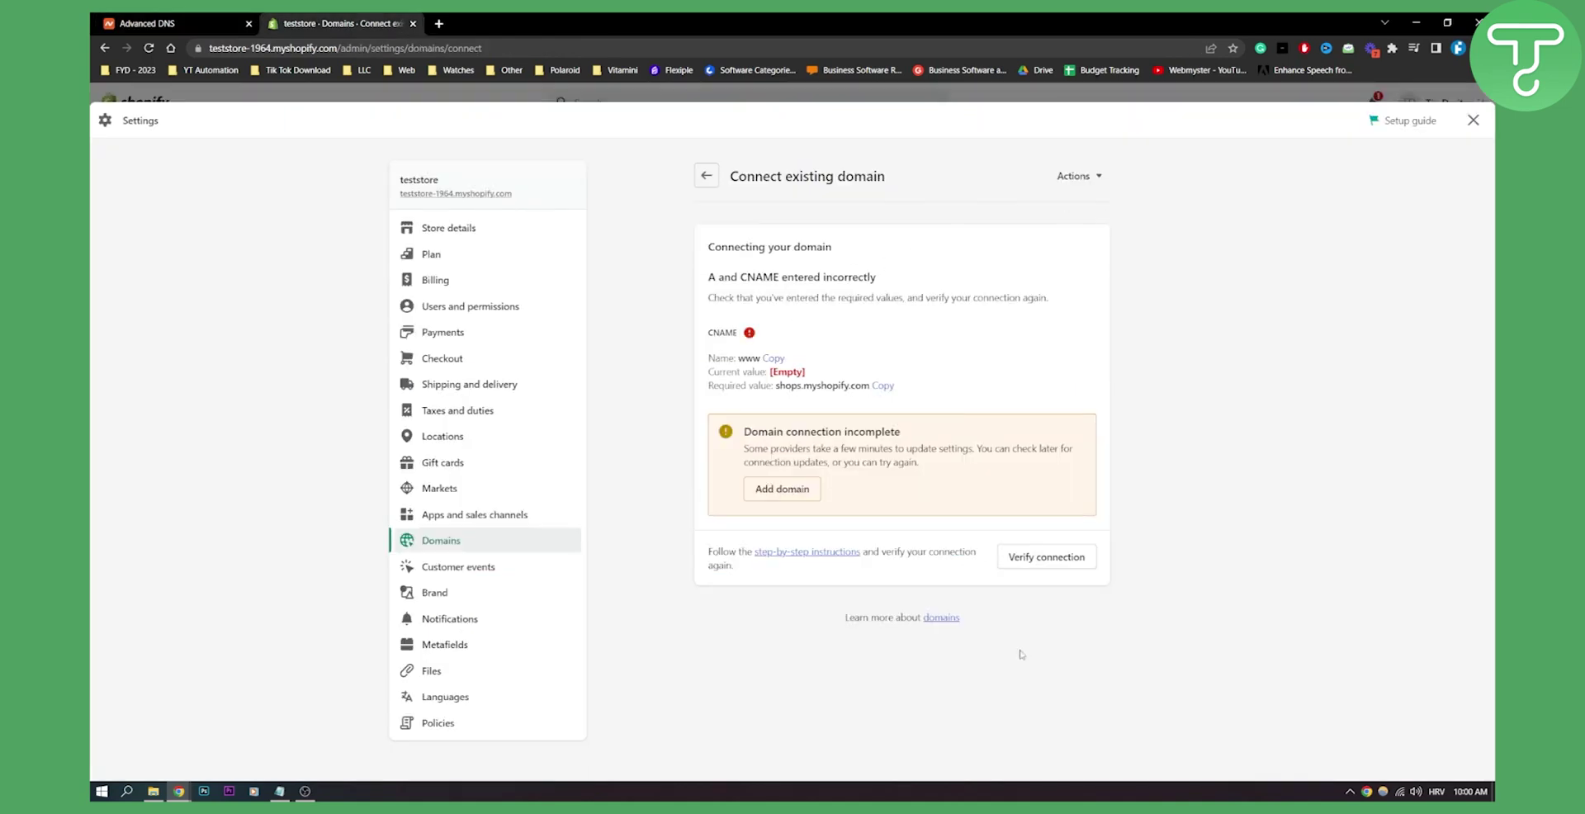
click(1032, 550)
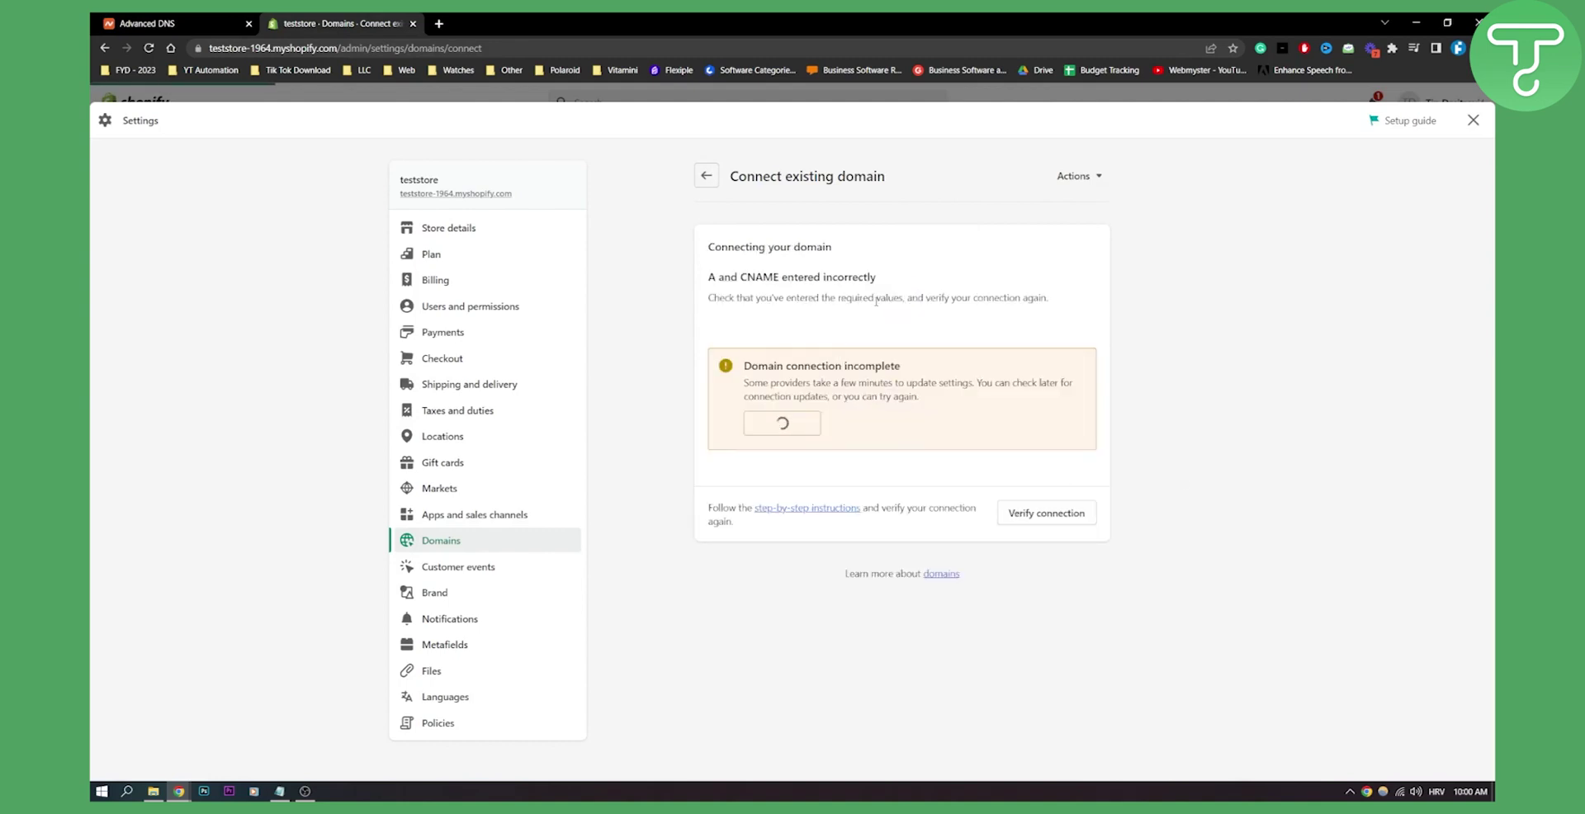